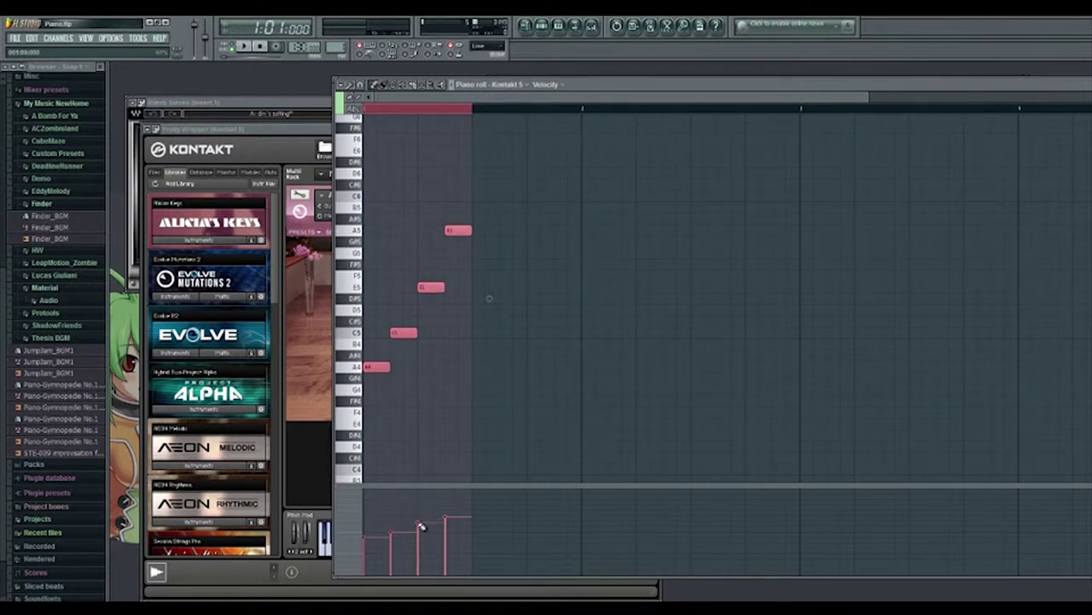
Step: Duplicate the four-note arpeggio into the second half of bar 1 and add F4, A4, C5, F5 and G5 in bar 2
{"action": "left_click_drag", "start_coordinate": [432, 287], "coordinate": [542, 285]}
{"action": "left_click_drag", "start_coordinate": [584, 399], "coordinate": [587, 415]}
{"action": "left_click_drag", "start_coordinate": [624, 358], "coordinate": [619, 366]}
{"action": "left_click", "coordinate": [642, 333]}
{"action": "left_click_drag", "start_coordinate": [673, 288], "coordinate": [700, 256]}
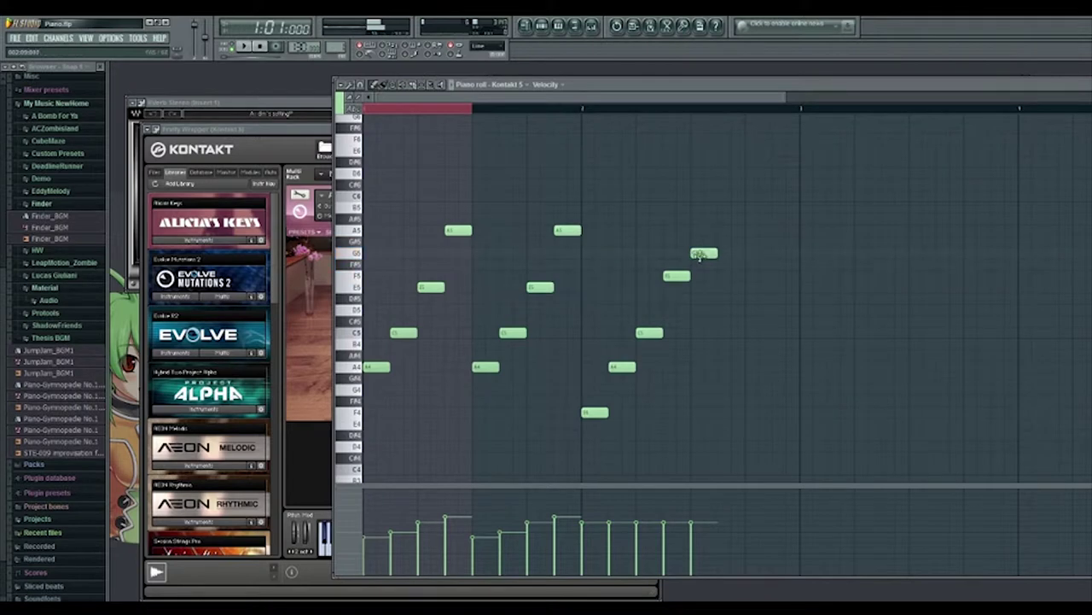
Step: Complete bar 2 with a descending run of D5, B4 and G4
{"action": "left_click", "coordinate": [721, 300]}
{"action": "left_click_drag", "start_coordinate": [722, 312], "coordinate": [722, 317]}
{"action": "left_click_drag", "start_coordinate": [748, 364], "coordinate": [747, 345]}
{"action": "left_click", "coordinate": [771, 381]}
{"action": "left_click_drag", "start_coordinate": [770, 380], "coordinate": [776, 390]}
Step: Shape the bar 2 velocities to rise from a soft F4 to the G5 and fall toward the final G4, and audition them
{"action": "mouse_move", "coordinate": [575, 532]}
{"action": "left_mouse_down"}
{"action": "mouse_move", "coordinate": [590, 556]}
{"action": "mouse_move", "coordinate": [648, 525]}
{"action": "left_mouse_up"}
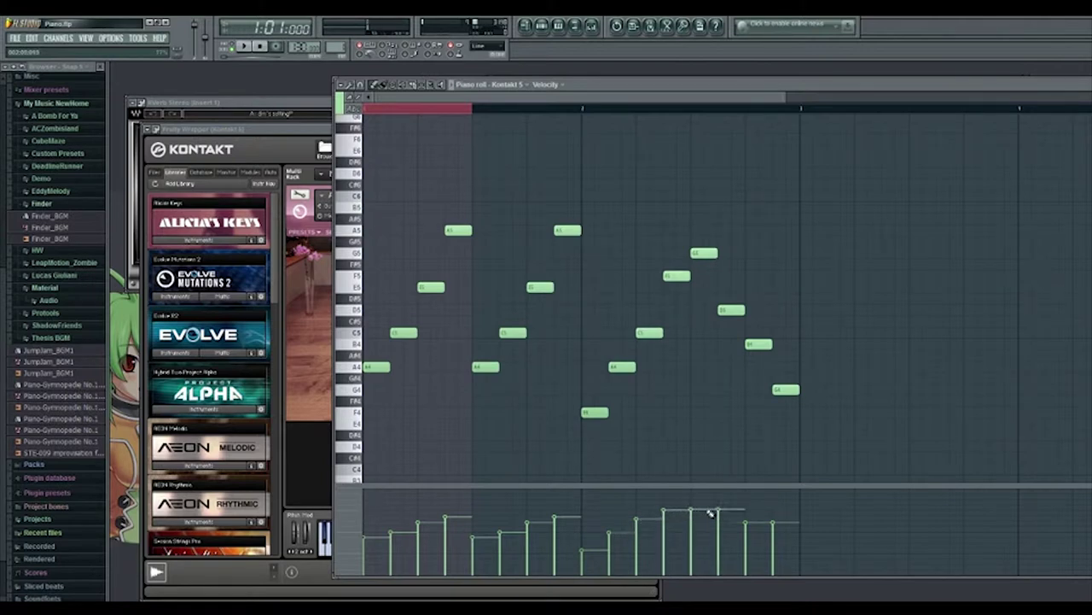
{"action": "key", "text": "space"}
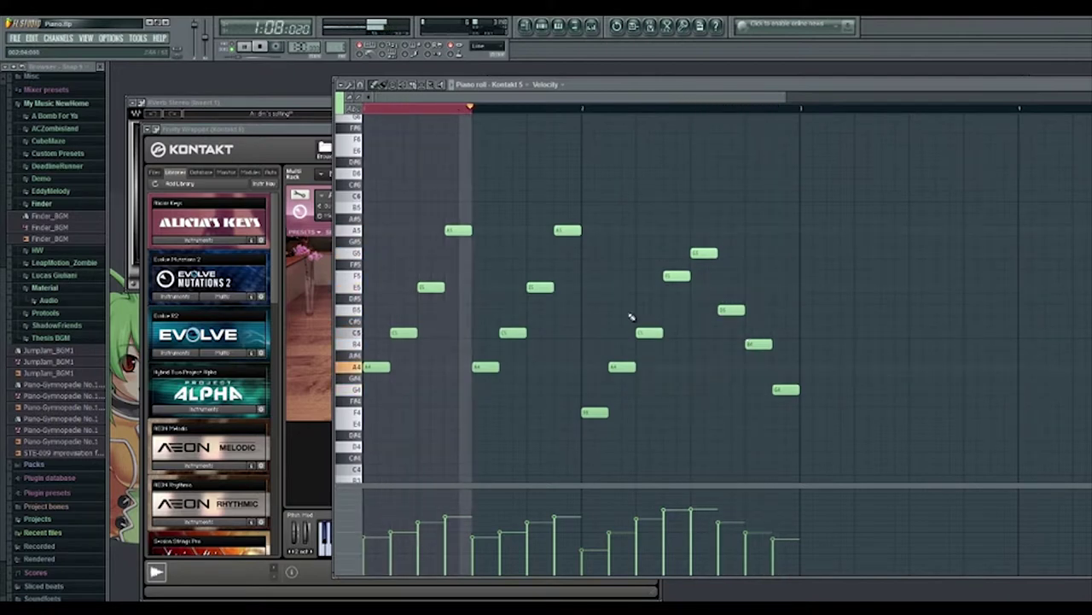
{"action": "key", "text": "space"}
Step: Duplicate the Pattern 1 clip along Track 1 of the playlist until six clips run back to back
{"action": "left_click_drag", "start_coordinate": [587, 86], "coordinate": [594, 100]}
{"action": "left_click", "coordinate": [692, 89]}
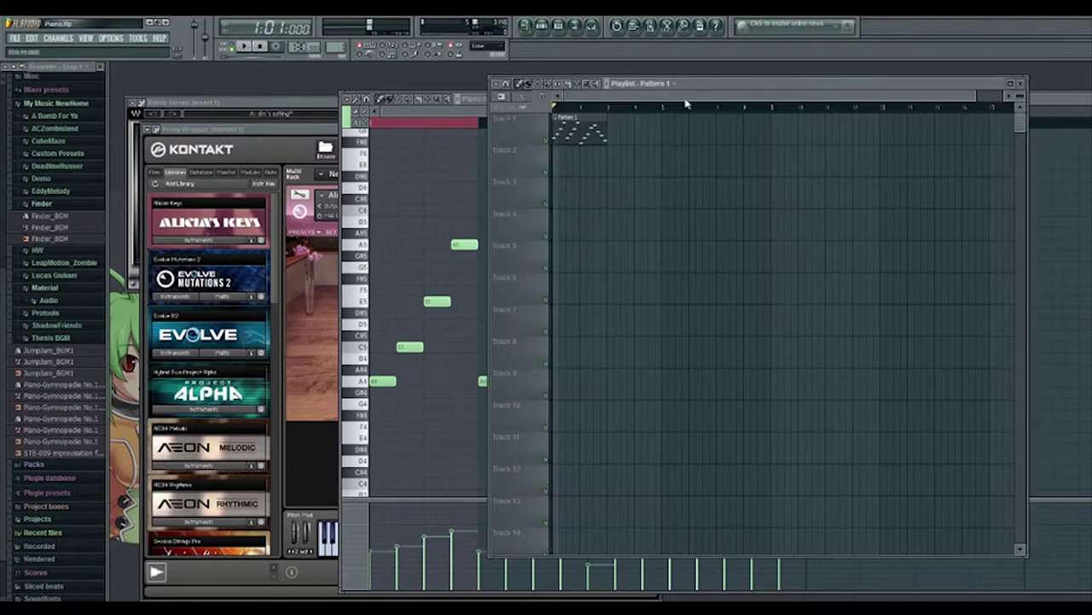
{"action": "left_click_drag", "start_coordinate": [576, 136], "coordinate": [643, 136], "text": "shift"}
{"action": "left_click", "coordinate": [576, 132]}
{"action": "key", "text": "ctrl+b"}
{"action": "left_click_drag", "start_coordinate": [582, 125], "coordinate": [746, 137], "text": "shift"}
{"action": "left_click_drag", "start_coordinate": [593, 134], "coordinate": [866, 137], "text": "shift"}
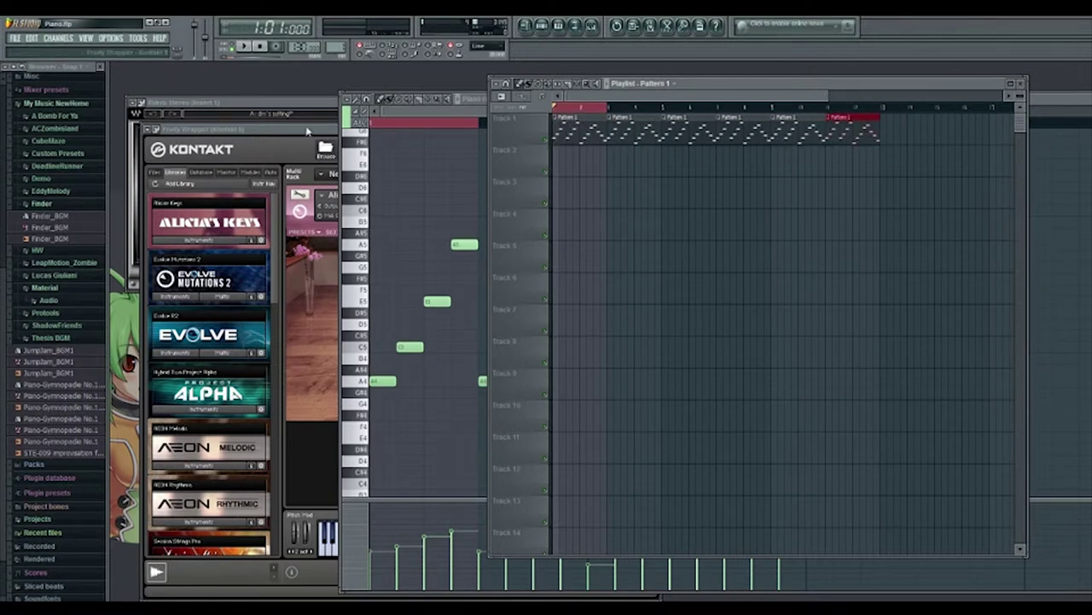
Step: Create Pattern 2 with its default name and place its clip on Track 2 at bar 3
{"action": "left_click", "coordinate": [531, 30]}
{"action": "left_click", "coordinate": [544, 28]}
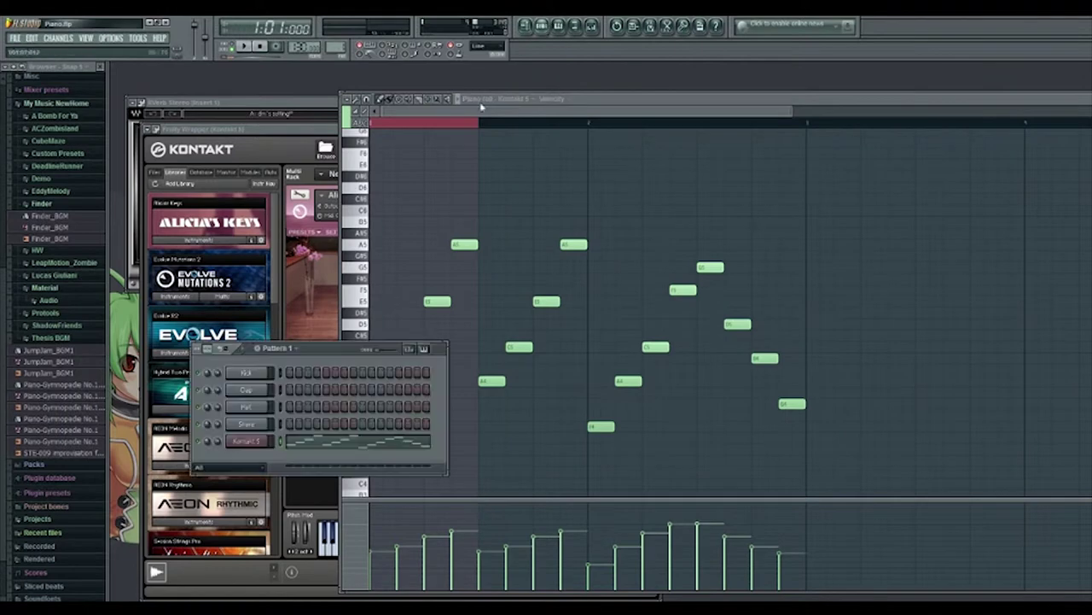
{"action": "left_click", "coordinate": [261, 349]}
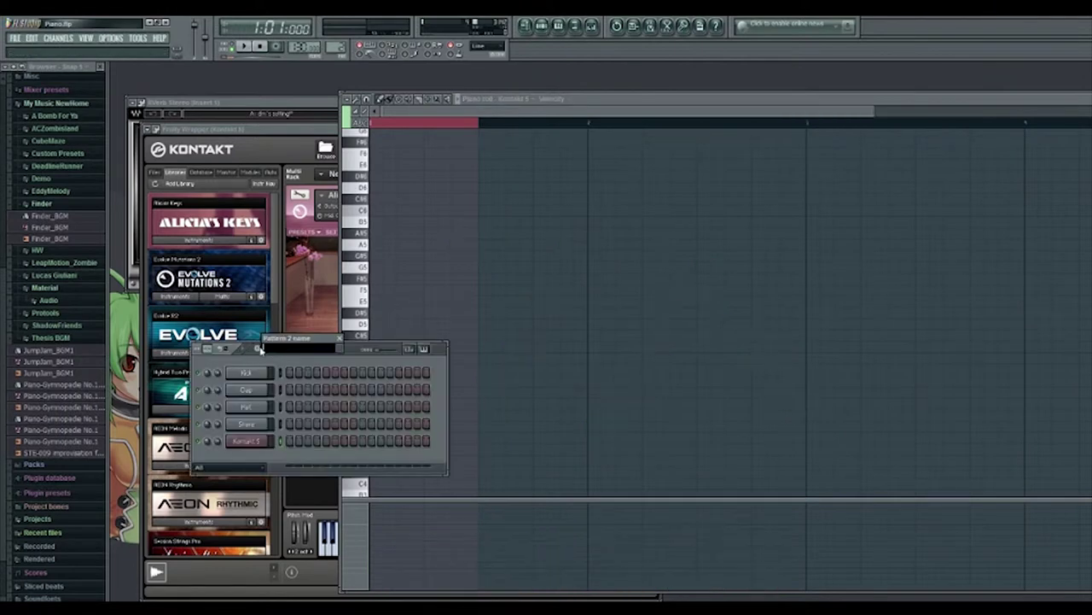
{"action": "left_click", "coordinate": [340, 338]}
{"action": "left_click", "coordinate": [529, 27]}
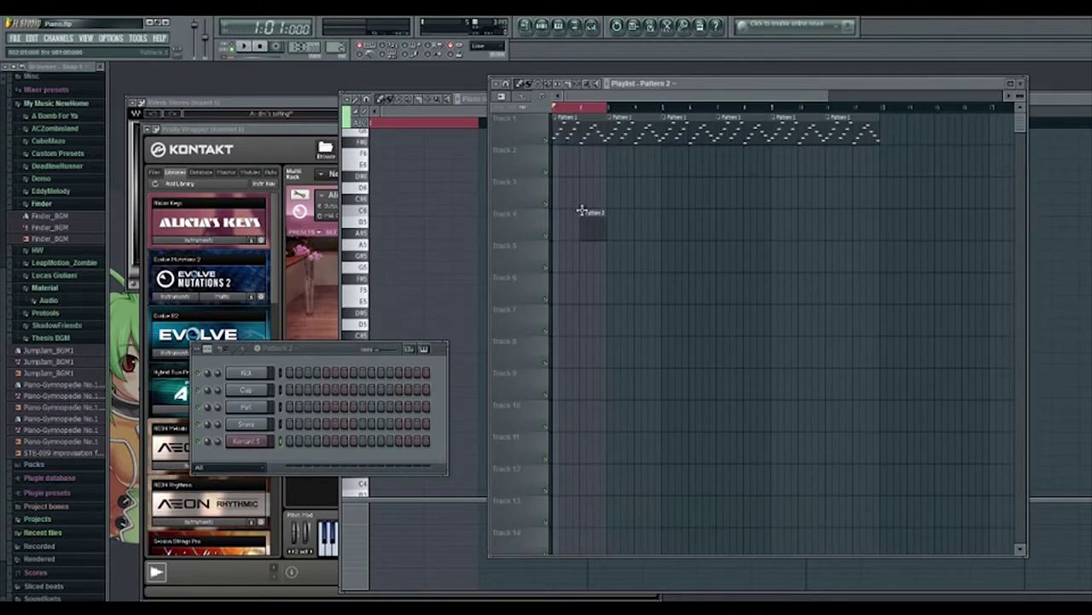
{"action": "left_click", "coordinate": [620, 152]}
{"action": "key", "text": "space"}
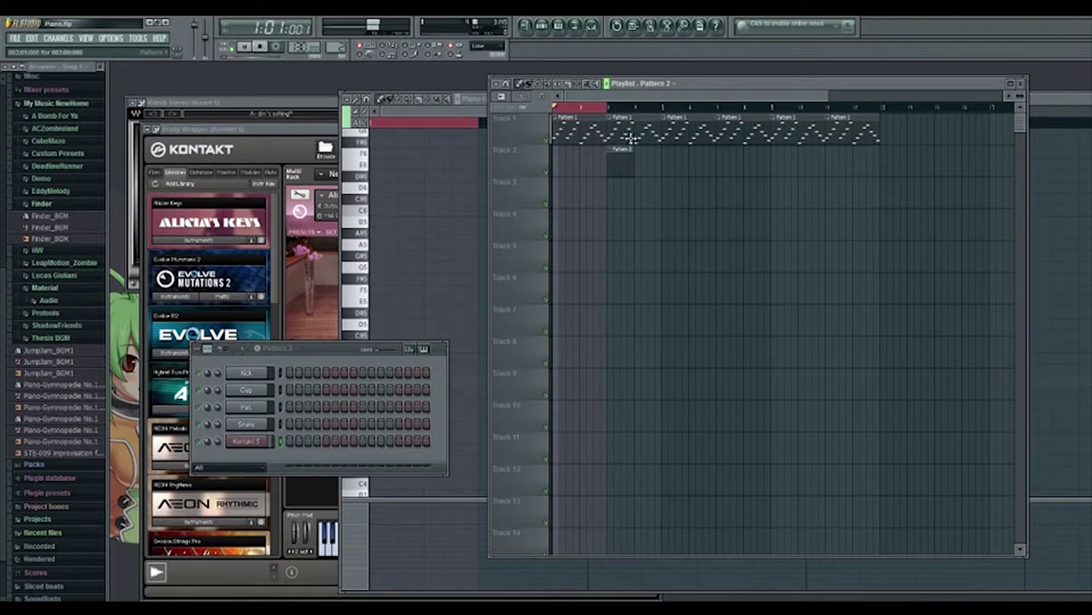
Step: Add an A5 note slightly longer than half a bar at the start of Pattern 2 and play the song from bar 3
{"action": "key", "text": "F7"}
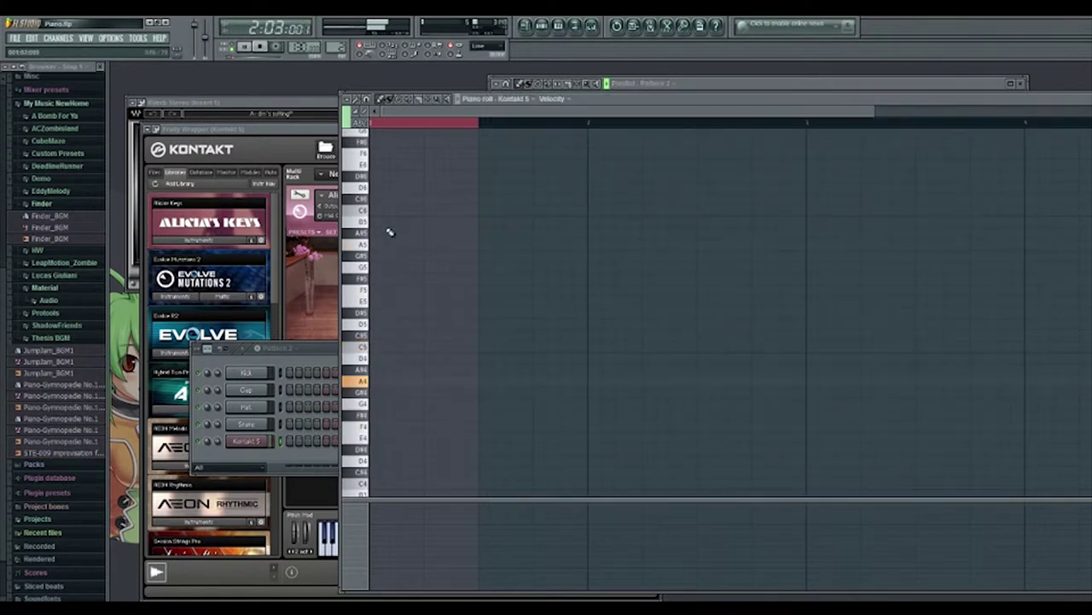
{"action": "left_click_drag", "start_coordinate": [389, 232], "coordinate": [380, 244]}
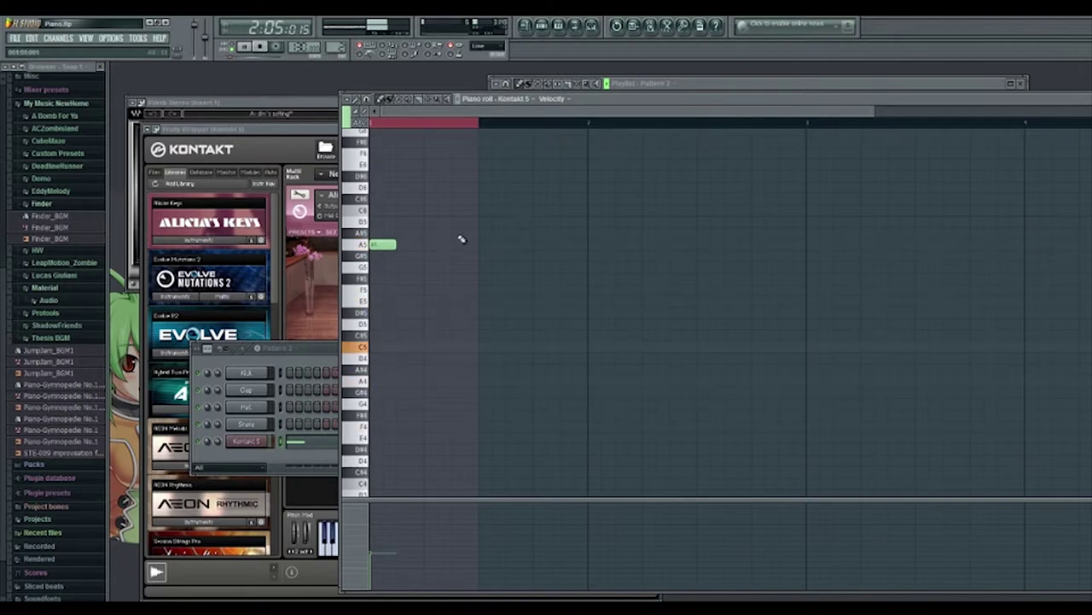
{"action": "left_click_drag", "start_coordinate": [394, 245], "coordinate": [492, 245]}
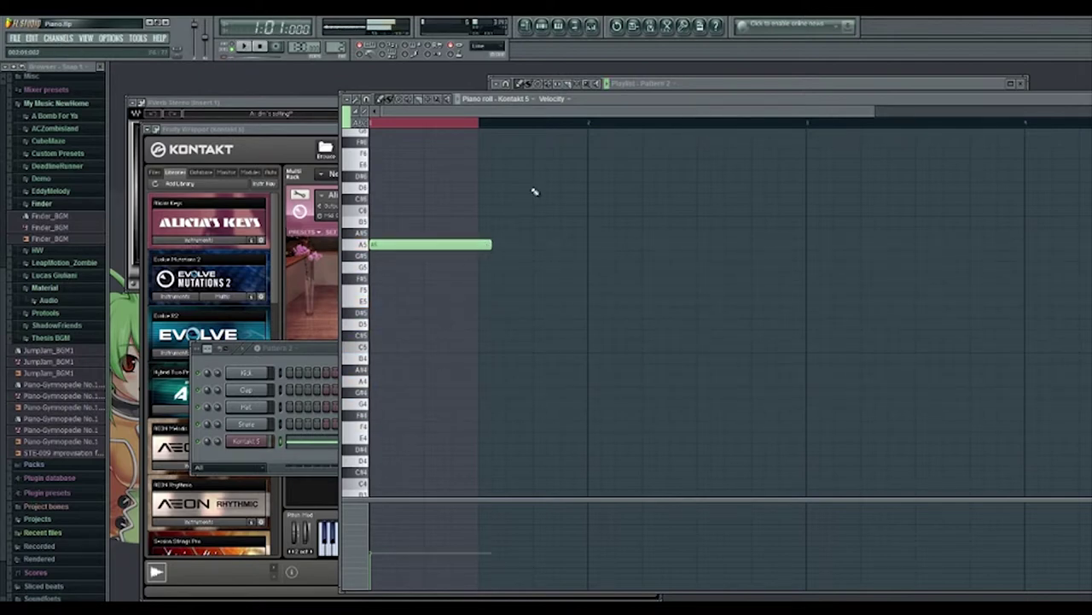
{"action": "left_click", "coordinate": [696, 86]}
{"action": "left_click", "coordinate": [560, 109]}
{"action": "left_click", "coordinate": [610, 110]}
{"action": "key", "text": "space"}
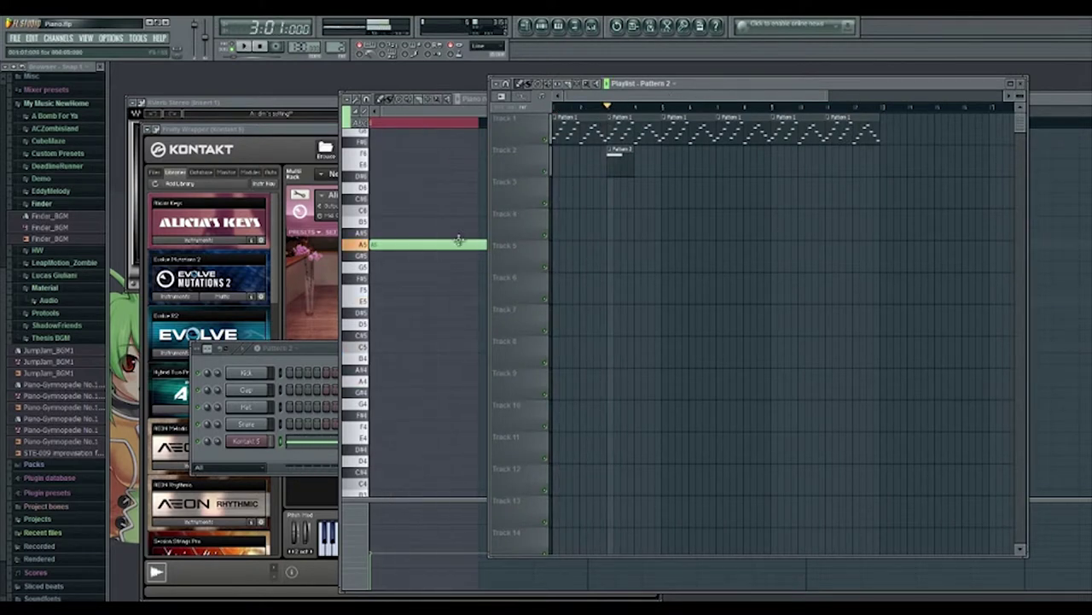
Step: Raise the velocity of the long opening note and move it up an octave to A6
{"action": "left_click", "coordinate": [389, 529]}
{"action": "left_click_drag", "start_coordinate": [414, 247], "coordinate": [401, 224]}
{"action": "key", "text": "space"}
{"action": "key", "text": "space"}
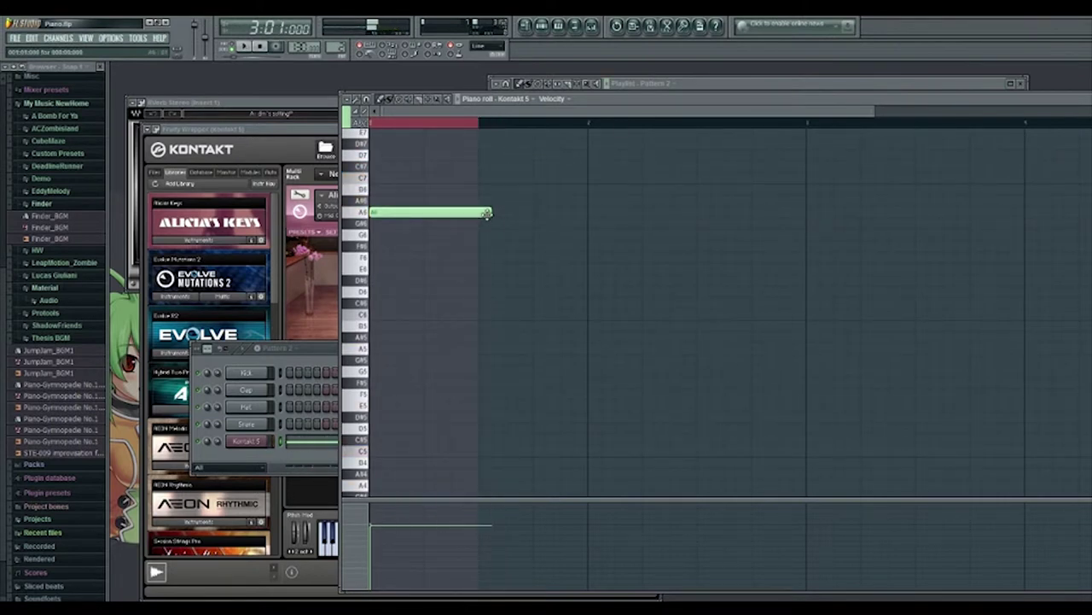
Step: Trim the A6 note so it ends at the middle of bar 1
{"action": "key", "text": "space"}
{"action": "left_click_drag", "start_coordinate": [486, 213], "coordinate": [474, 213]}
{"action": "key", "text": "space"}
Step: Add short E6, F6, G6 and E6 notes right after the A6 note, vary their velocities and audition the phrase
{"action": "mouse_move", "coordinate": [480, 280]}
{"action": "left_mouse_down"}
{"action": "mouse_move", "coordinate": [480, 305]}
{"action": "mouse_move", "coordinate": [480, 268]}
{"action": "left_mouse_up"}
{"action": "left_click_drag", "start_coordinate": [586, 268], "coordinate": [507, 232]}
{"action": "left_click", "coordinate": [498, 257]}
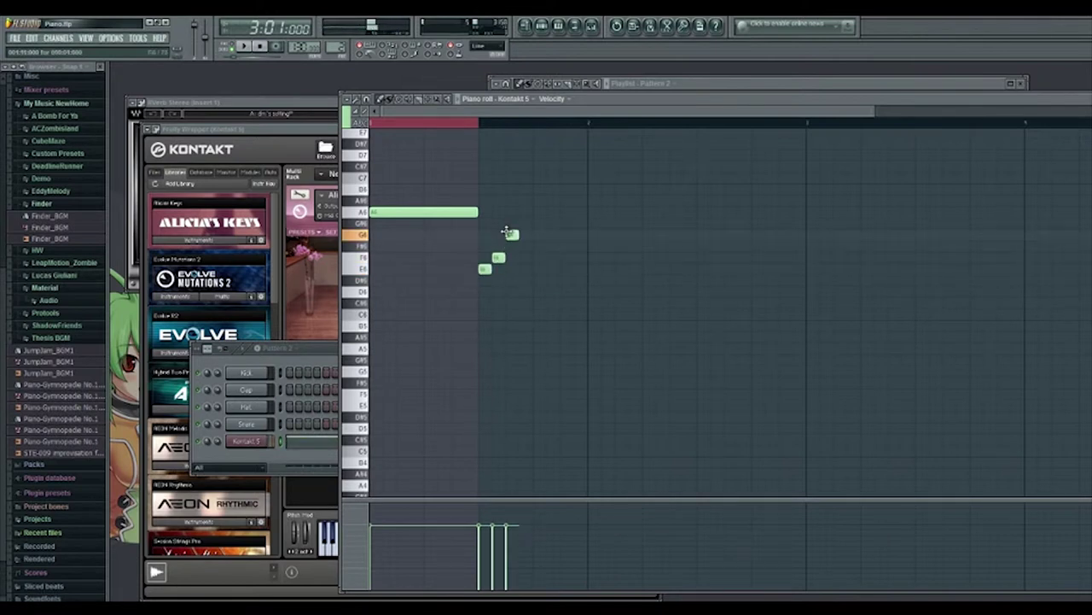
{"action": "left_click", "coordinate": [522, 269]}
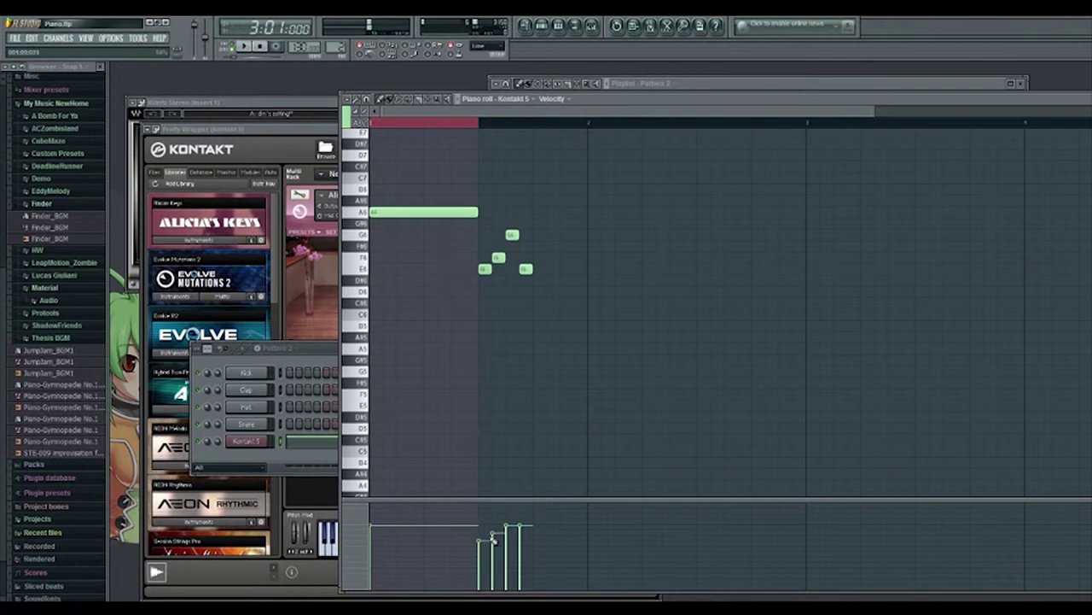
{"action": "key", "text": "space"}
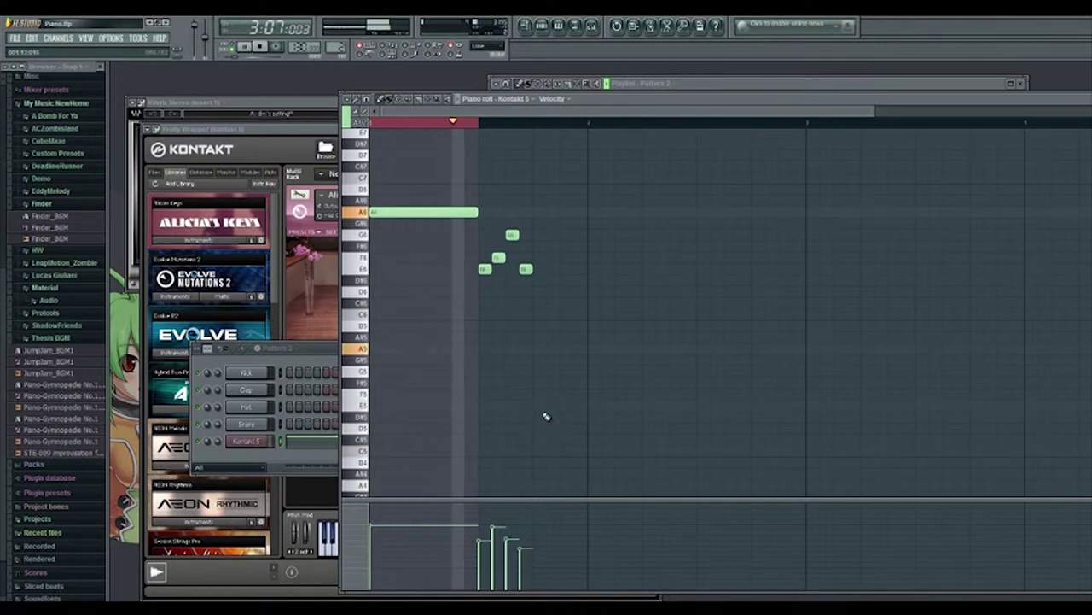
{"action": "key", "text": "space"}
Step: Add C6, D6 and B5 notes leading to the end of bar 2, with the strongest velocity on D6
{"action": "left_click_drag", "start_coordinate": [594, 306], "coordinate": [647, 325]}
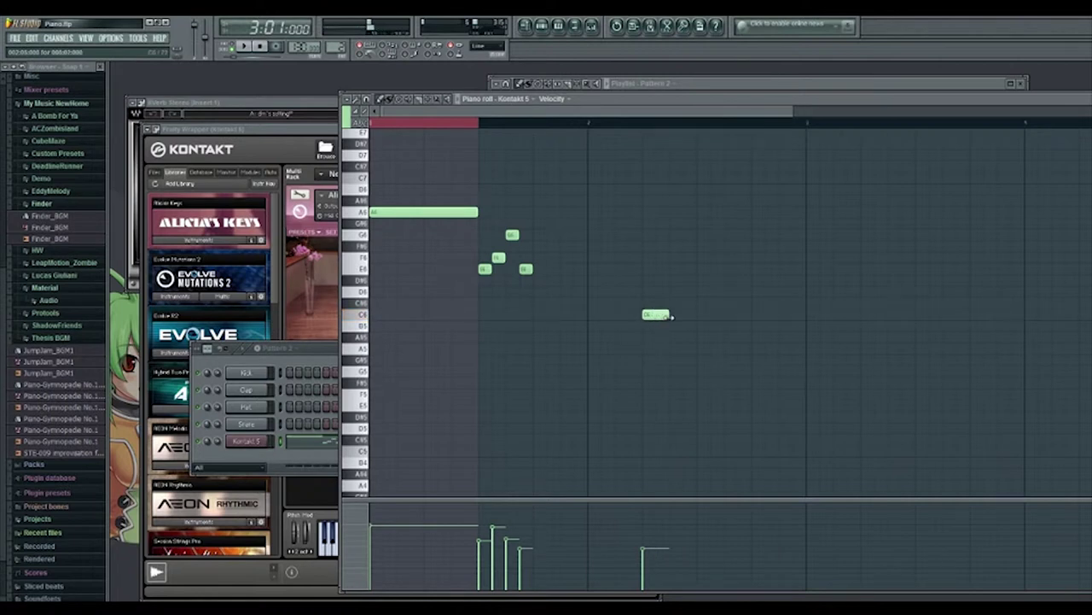
{"action": "left_click_drag", "start_coordinate": [659, 316], "coordinate": [686, 316]}
{"action": "left_click", "coordinate": [702, 291]}
{"action": "left_click", "coordinate": [755, 325]}
{"action": "key", "text": "space"}
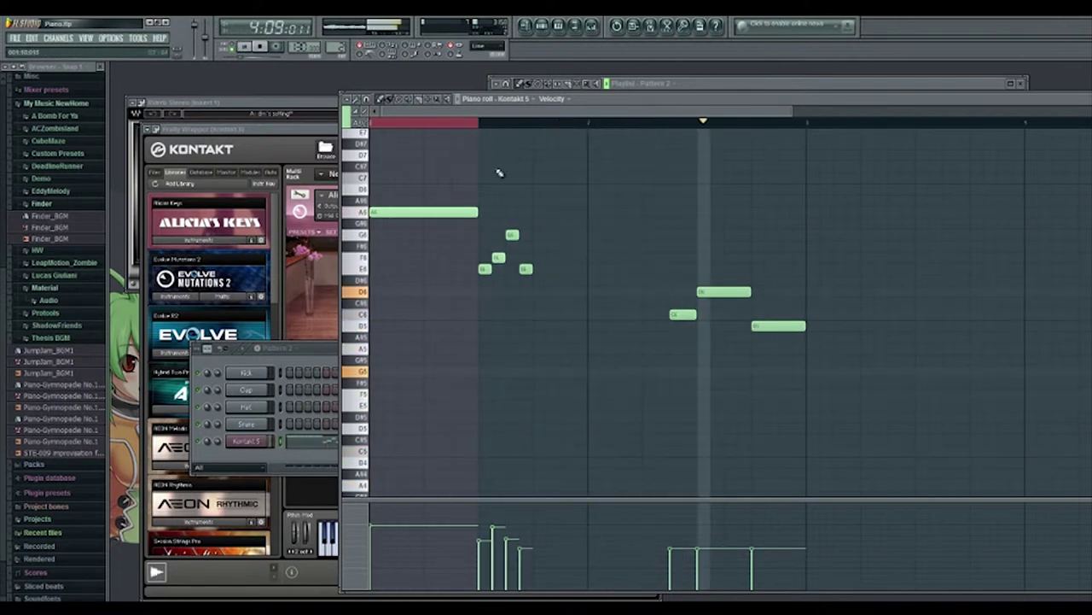
{"action": "key", "text": "space"}
{"action": "mouse_move", "coordinate": [670, 541]}
{"action": "left_mouse_down"}
{"action": "mouse_move", "coordinate": [692, 531]}
{"action": "mouse_move", "coordinate": [751, 538]}
{"action": "left_mouse_up"}
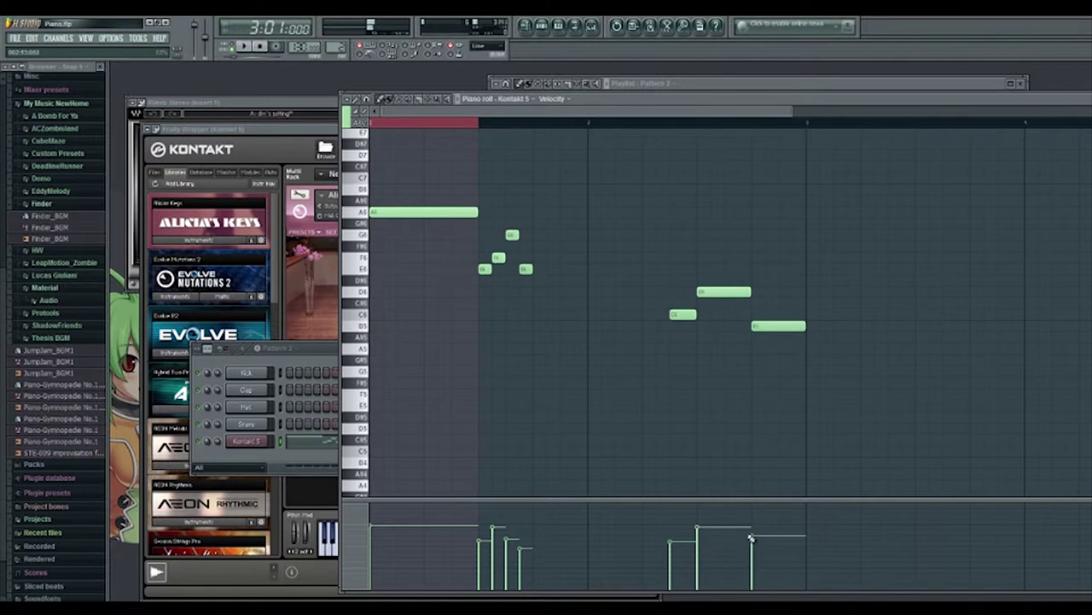
Step: Add a long E6 note followed by short A5, G5 and A5 notes in bar 3, and audition them
{"action": "left_click_drag", "start_coordinate": [833, 246], "coordinate": [890, 269]}
{"action": "mouse_move", "coordinate": [918, 338]}
{"action": "left_mouse_down"}
{"action": "mouse_move", "coordinate": [916, 365]}
{"action": "mouse_move", "coordinate": [925, 348]}
{"action": "left_mouse_up"}
{"action": "left_click_drag", "start_coordinate": [1024, 350], "coordinate": [949, 359]}
{"action": "left_click", "coordinate": [935, 371]}
{"action": "left_click", "coordinate": [948, 348]}
{"action": "key", "text": "space"}
{"action": "left_click_drag", "start_coordinate": [705, 113], "coordinate": [827, 113]}
{"action": "key", "text": "space"}
Step: Shorten the E6 note in bar 3, close the short notes up behind it and vary their velocities
{"action": "left_click_drag", "start_coordinate": [660, 269], "coordinate": [637, 269]}
{"action": "mouse_move", "coordinate": [669, 348]}
{"action": "left_mouse_down"}
{"action": "mouse_move", "coordinate": [642, 348]}
{"action": "mouse_move", "coordinate": [656, 372]}
{"action": "mouse_move", "coordinate": [670, 348]}
{"action": "left_mouse_up"}
{"action": "left_click_drag", "start_coordinate": [562, 531], "coordinate": [562, 547]}
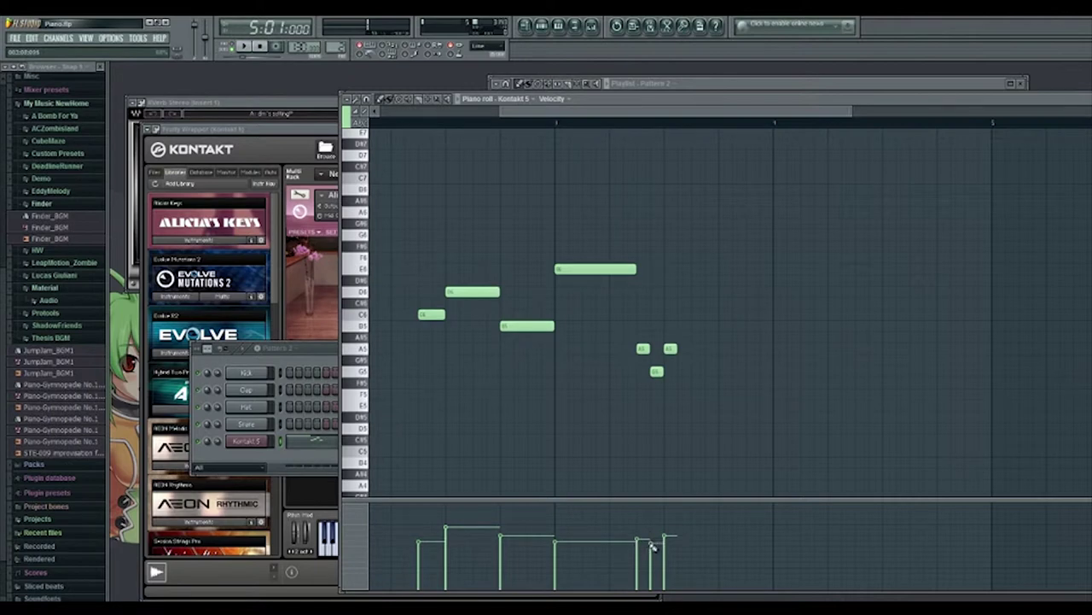
Step: Extend the final A5 note to the end of bar 3 and play the melody
{"action": "left_click_drag", "start_coordinate": [678, 350], "coordinate": [771, 349]}
{"action": "key", "text": "space"}
{"action": "left_click_drag", "start_coordinate": [741, 114], "coordinate": [447, 128]}
{"action": "key", "text": "space"}
Step: Move the Pattern 2 clip to bar 5 on Track 2 and place a second copy at bar 9
{"action": "left_click", "coordinate": [713, 84]}
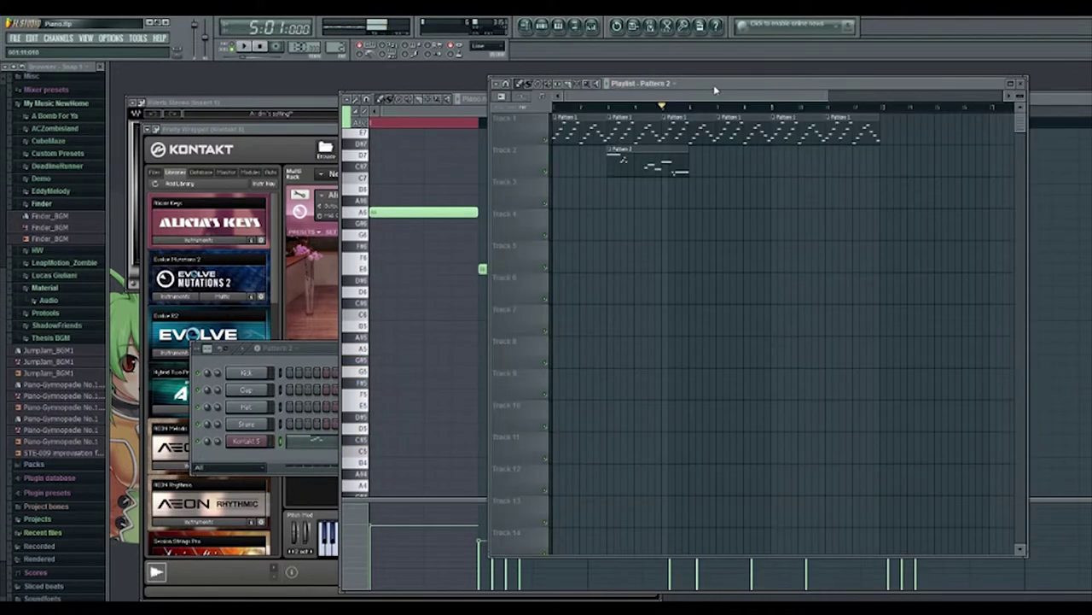
{"action": "left_click_drag", "start_coordinate": [638, 162], "coordinate": [696, 164]}
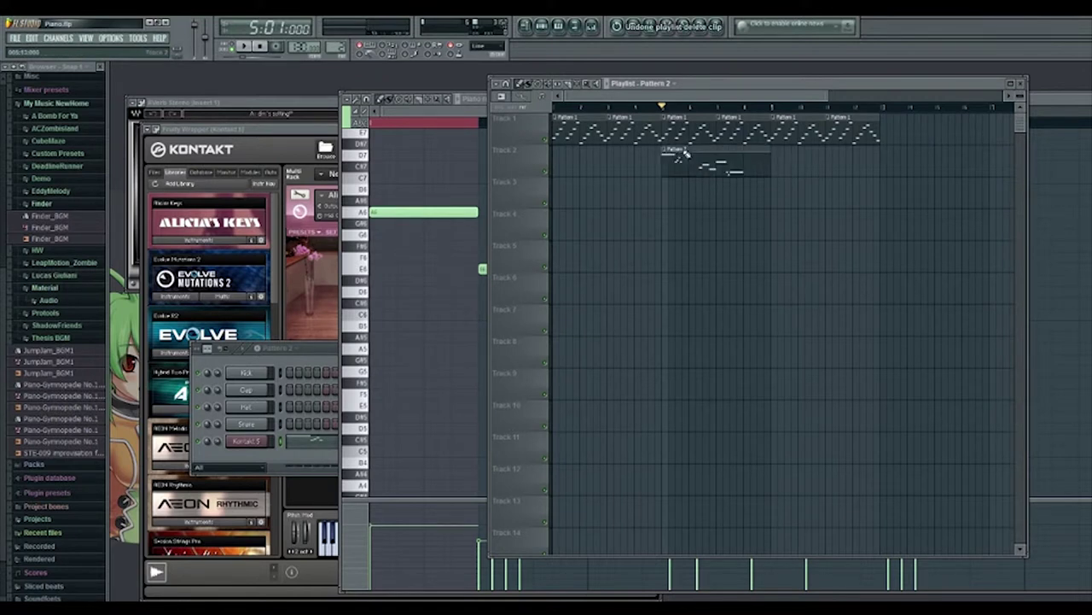
{"action": "left_click", "coordinate": [789, 166]}
{"action": "left_click_drag", "start_coordinate": [788, 166], "coordinate": [785, 167]}
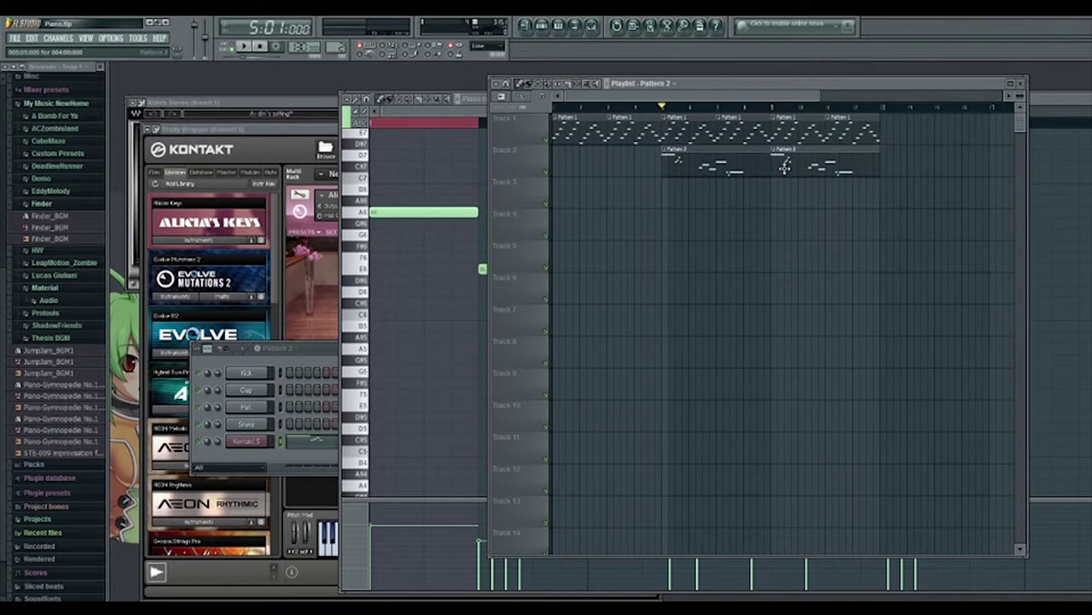
Step: Make the bar 9 clip a unique pattern and raise its opening A6 note to C7
{"action": "left_click", "coordinate": [780, 155]}
{"action": "left_click", "coordinate": [802, 211]}
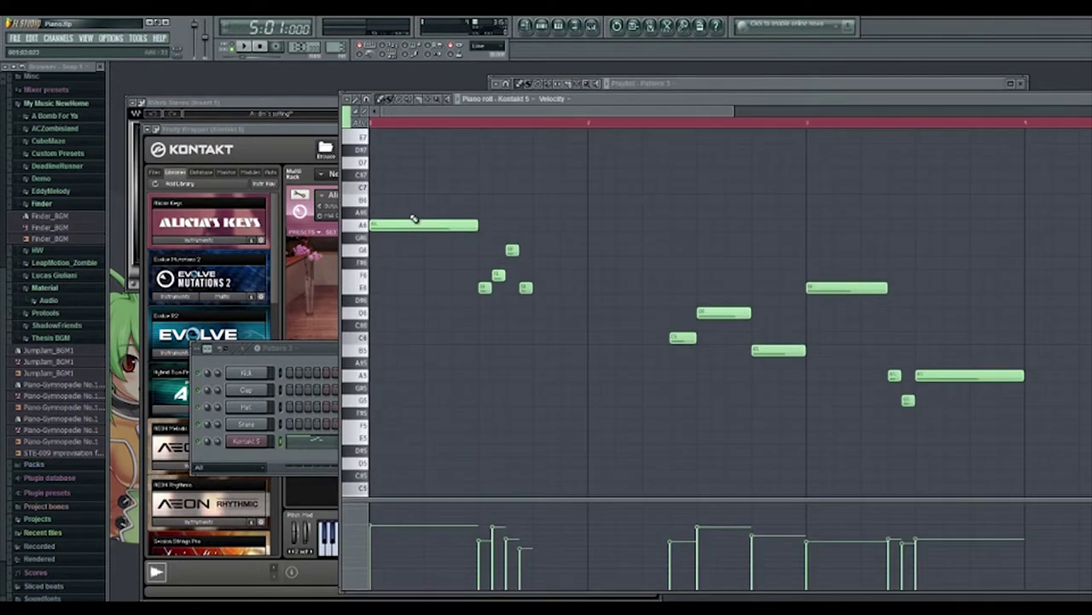
{"action": "scroll", "coordinate": [418, 248], "scroll_direction": "up", "scroll_amount": 3}
{"action": "left_click_drag", "start_coordinate": [414, 261], "coordinate": [402, 225]}
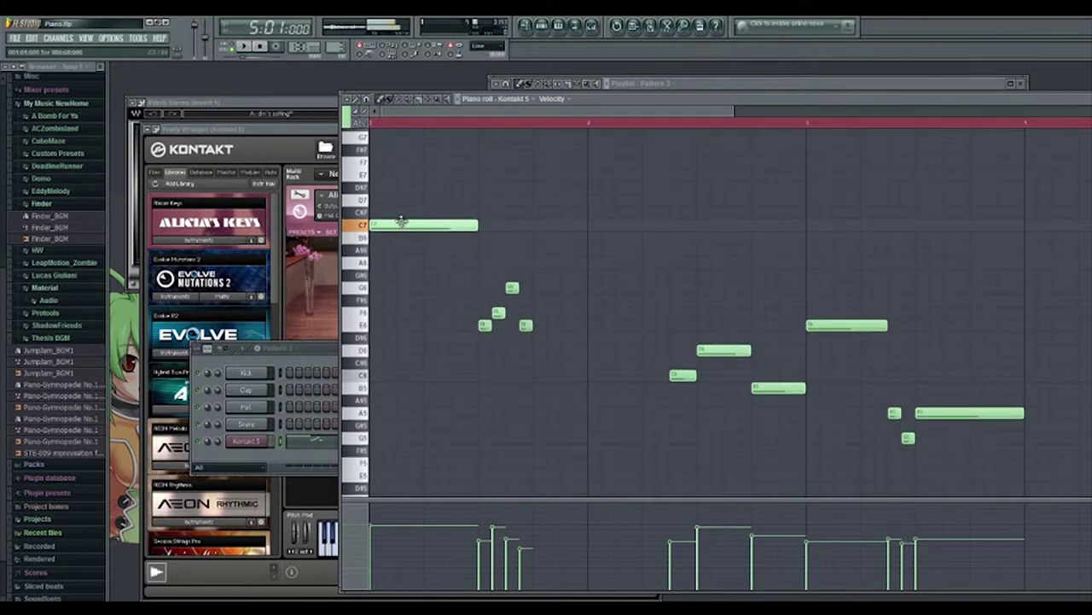
Step: Play the playlist arrangement from the beginning to check the melody over the arpeggios
{"action": "key", "text": "F5"}
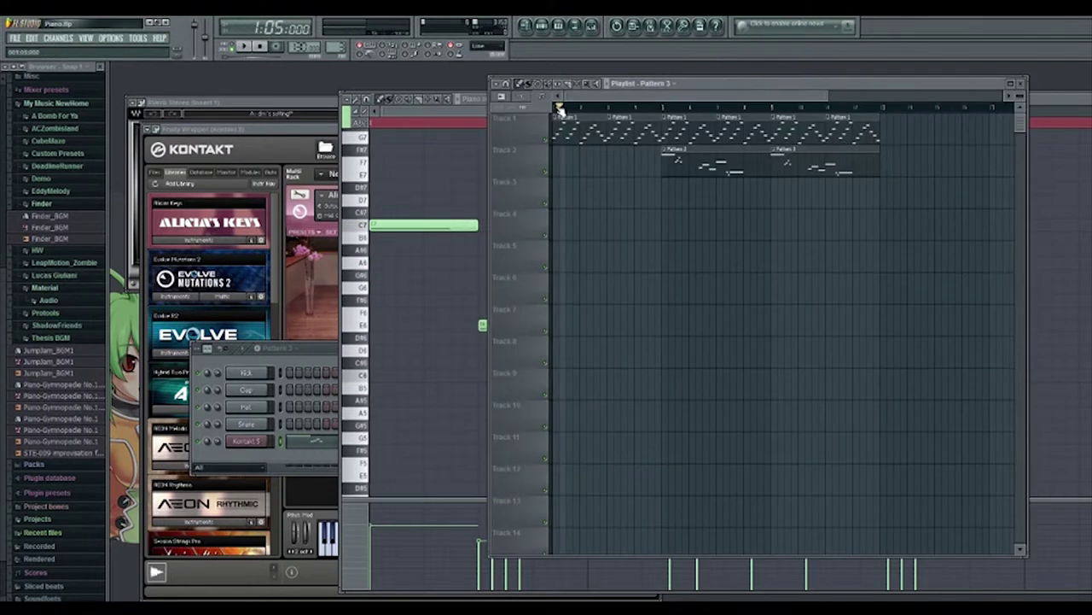
{"action": "key", "text": "space"}
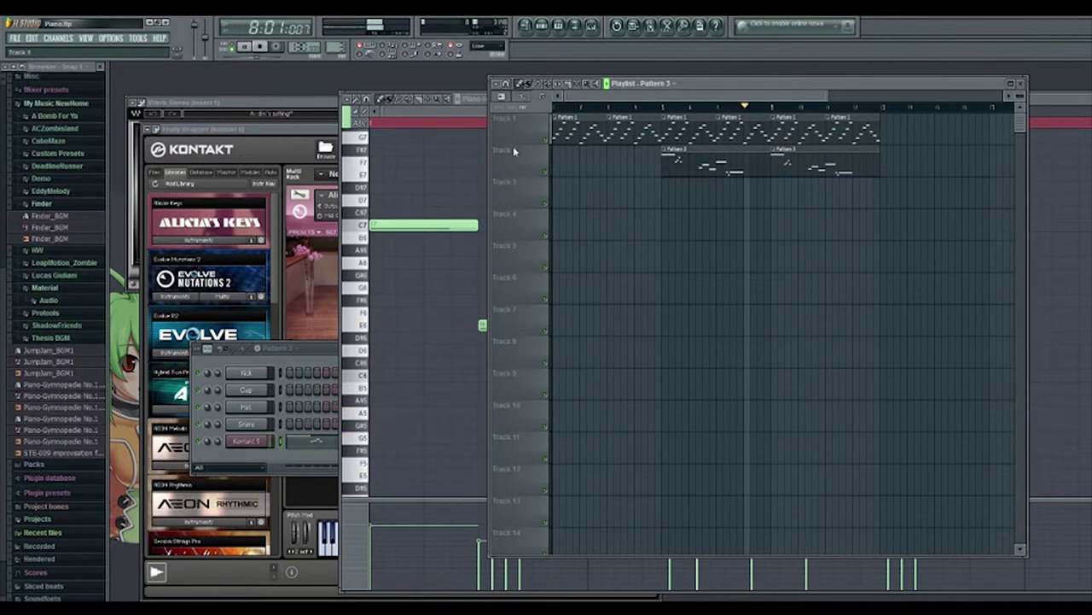
{"action": "left_click", "coordinate": [471, 101]}
{"action": "key", "text": "space"}
Step: Lower the velocity of the opening A6 note in Pattern 2 slightly and play the pattern from its start
{"action": "left_click", "coordinate": [729, 86]}
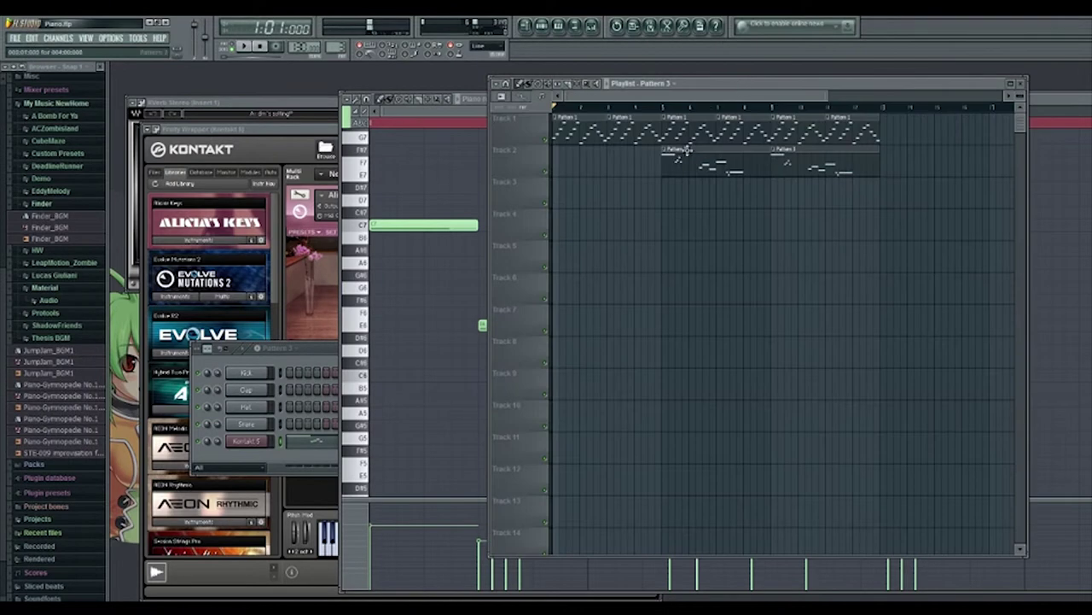
{"action": "double_click", "coordinate": [688, 158]}
{"action": "left_click_drag", "start_coordinate": [373, 531], "coordinate": [372, 538]}
{"action": "key", "text": "space"}
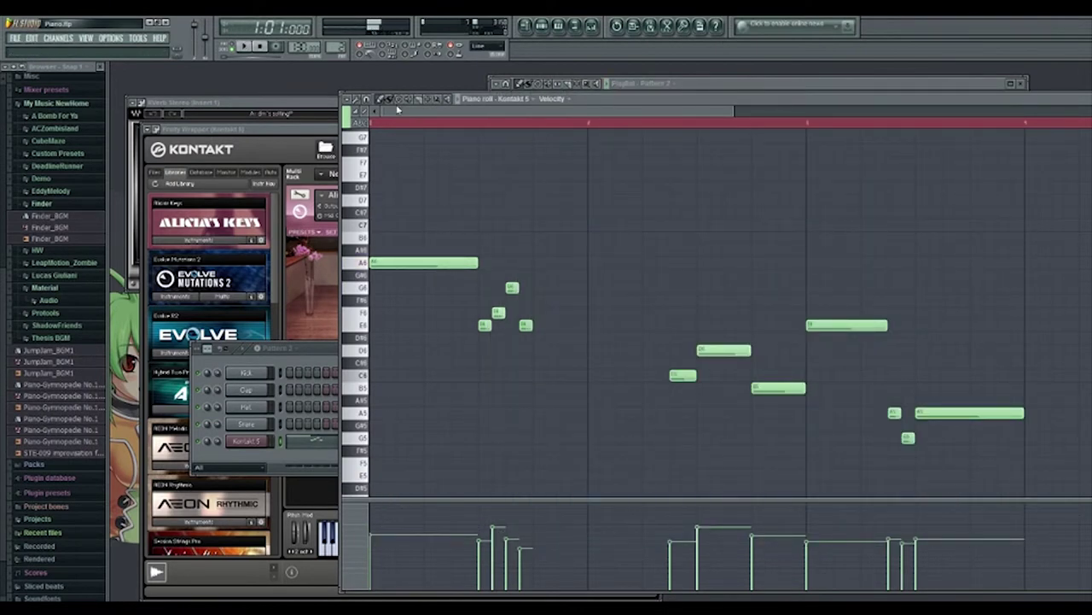
{"action": "left_click", "coordinate": [372, 123]}
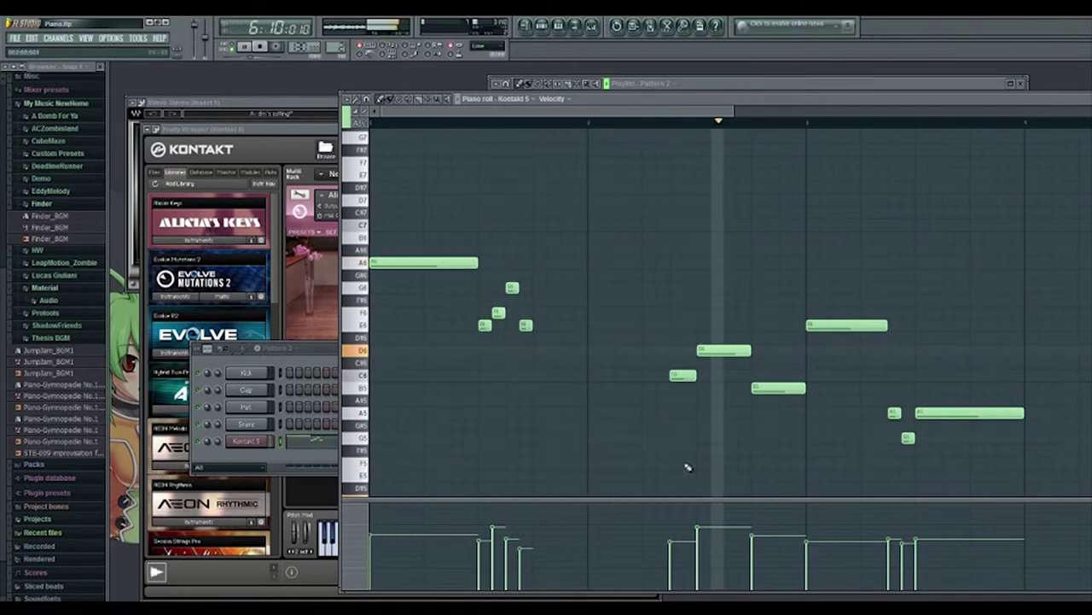
{"action": "key", "text": "space"}
Step: Reduce the velocities of the D6 and C6 notes in bar 2 of Pattern 2 and audition that passage
{"action": "left_click_drag", "start_coordinate": [697, 533], "coordinate": [705, 541]}
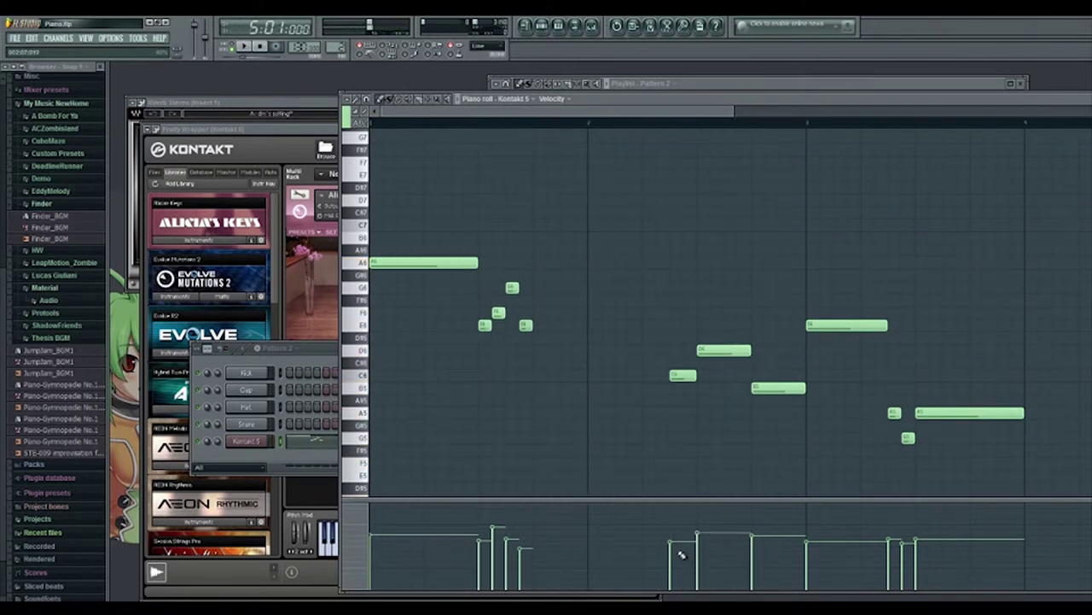
{"action": "key", "text": "space"}
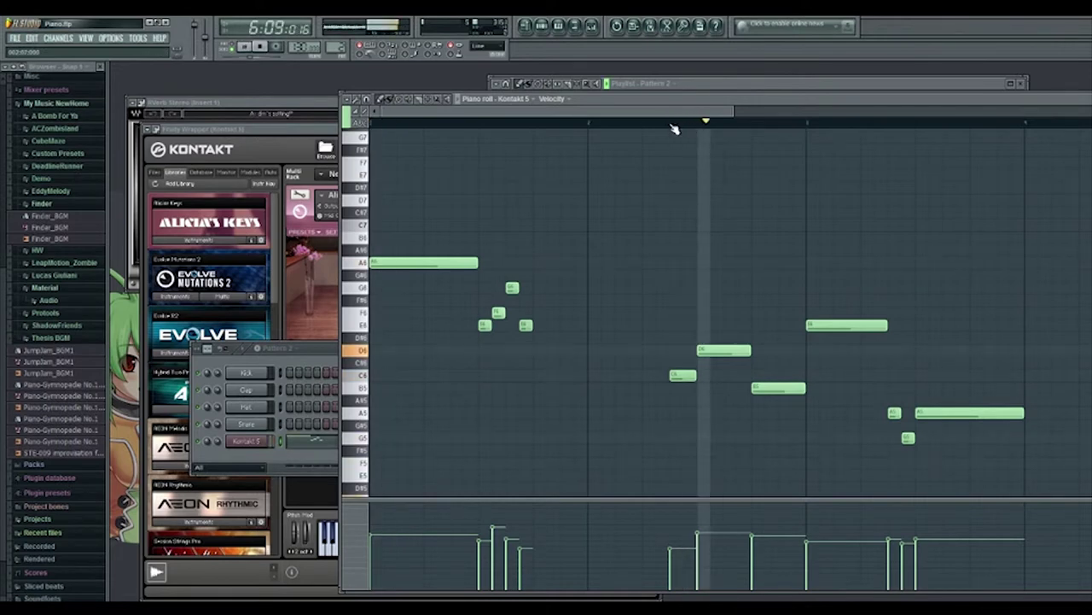
{"action": "key", "text": "space"}
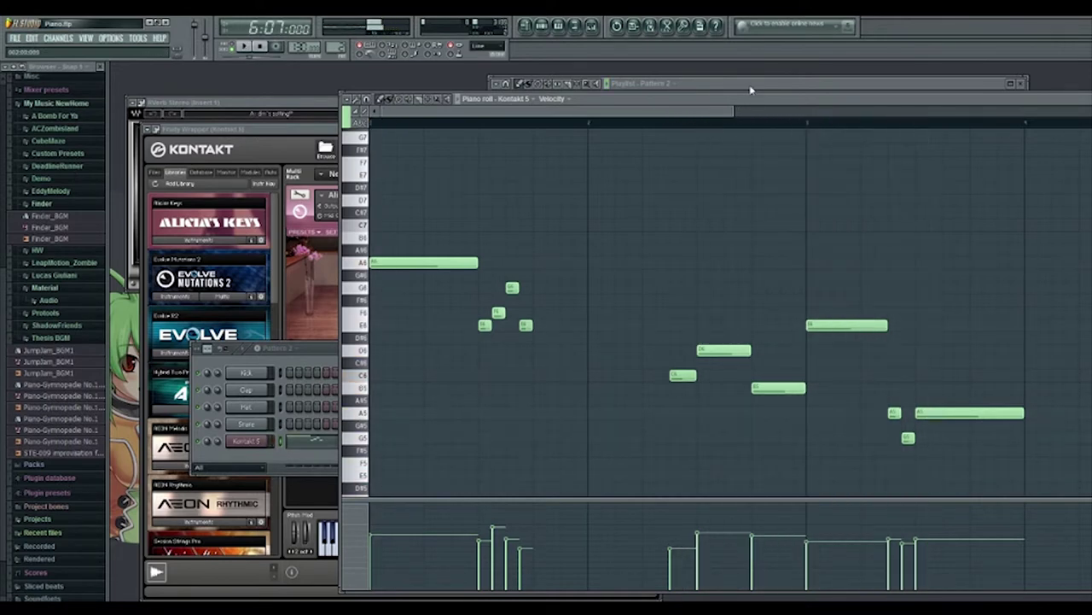
Step: Open Pattern 3 from the playlist and lower the velocities of its opening C7 note and the short notes following it in bar 1
{"action": "left_click", "coordinate": [750, 85]}
{"action": "double_click", "coordinate": [770, 158]}
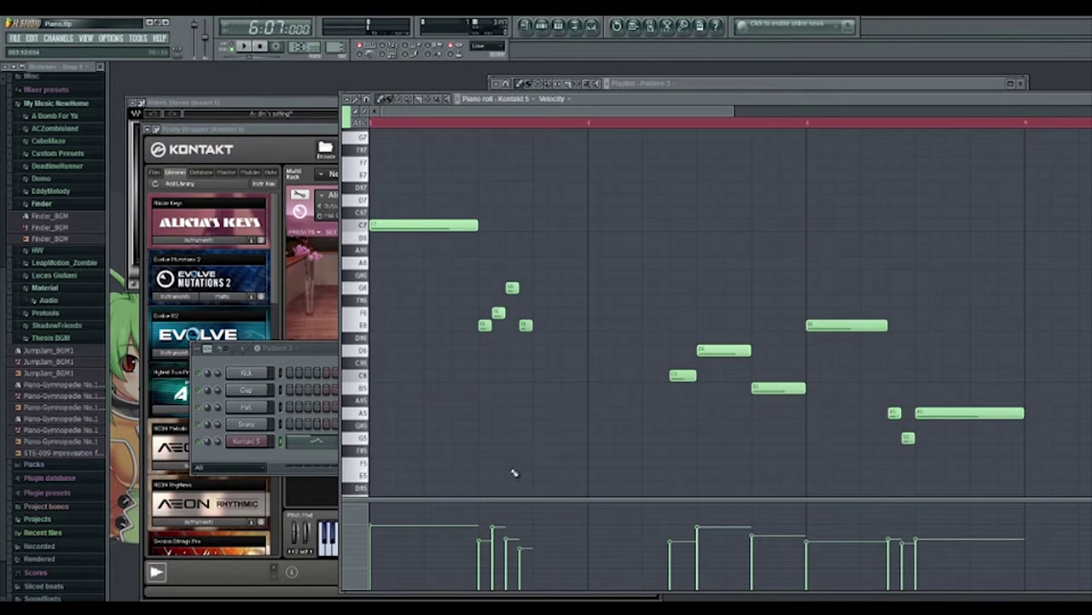
{"action": "left_click_drag", "start_coordinate": [385, 531], "coordinate": [378, 535]}
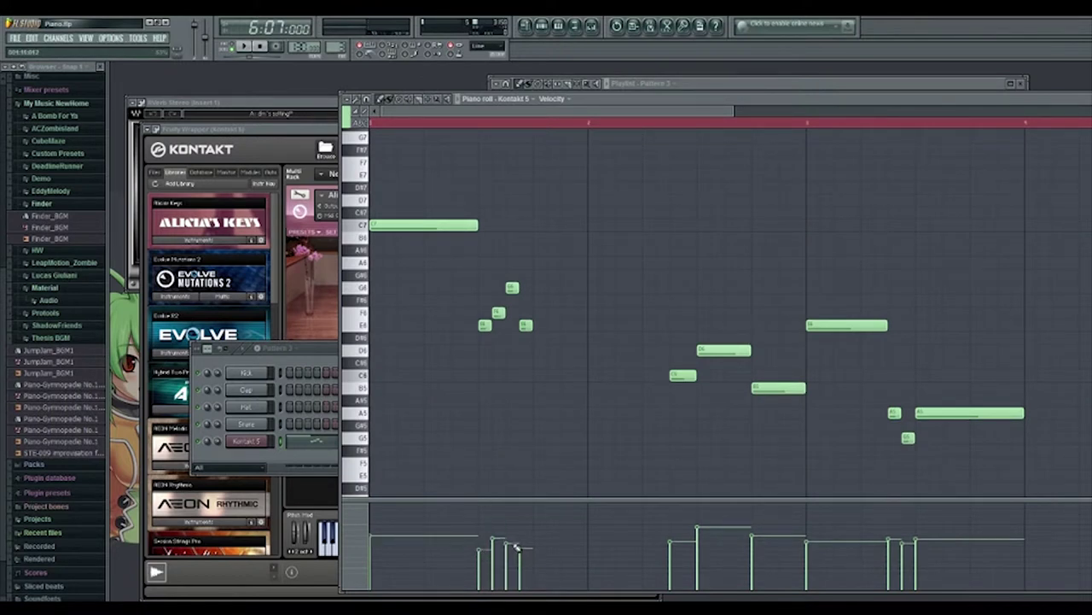
Step: Move the four short notes in bar 1 up to B6, C7, D7 and G6, and audition the opening
{"action": "left_click_drag", "start_coordinate": [483, 324], "coordinate": [485, 237]}
{"action": "left_click_drag", "start_coordinate": [495, 311], "coordinate": [497, 226]}
{"action": "left_click_drag", "start_coordinate": [511, 289], "coordinate": [512, 202]}
{"action": "left_click_drag", "start_coordinate": [525, 326], "coordinate": [529, 276]}
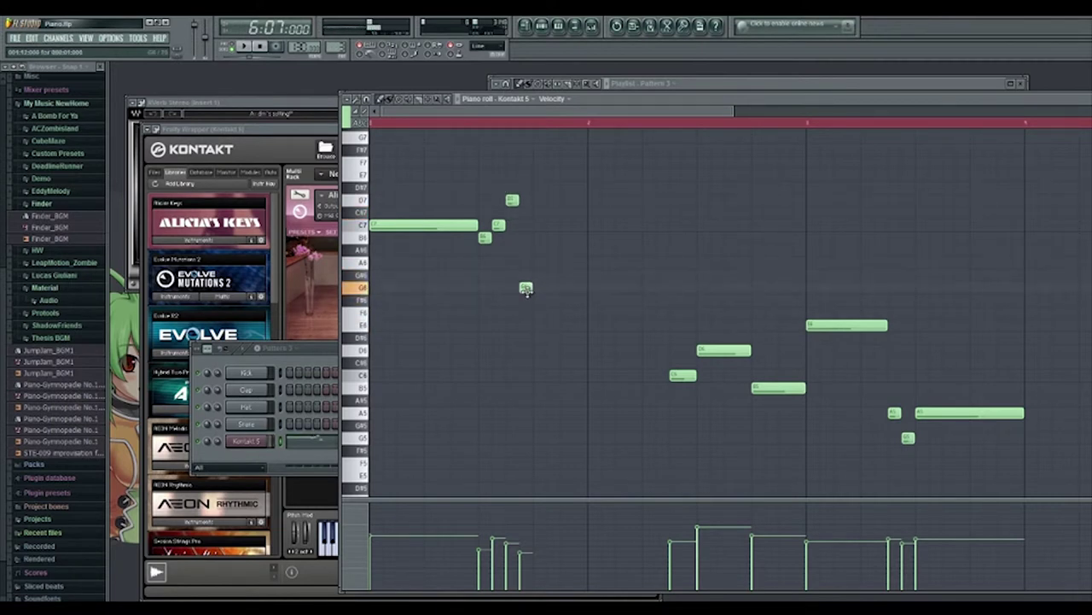
{"action": "left_click", "coordinate": [378, 122]}
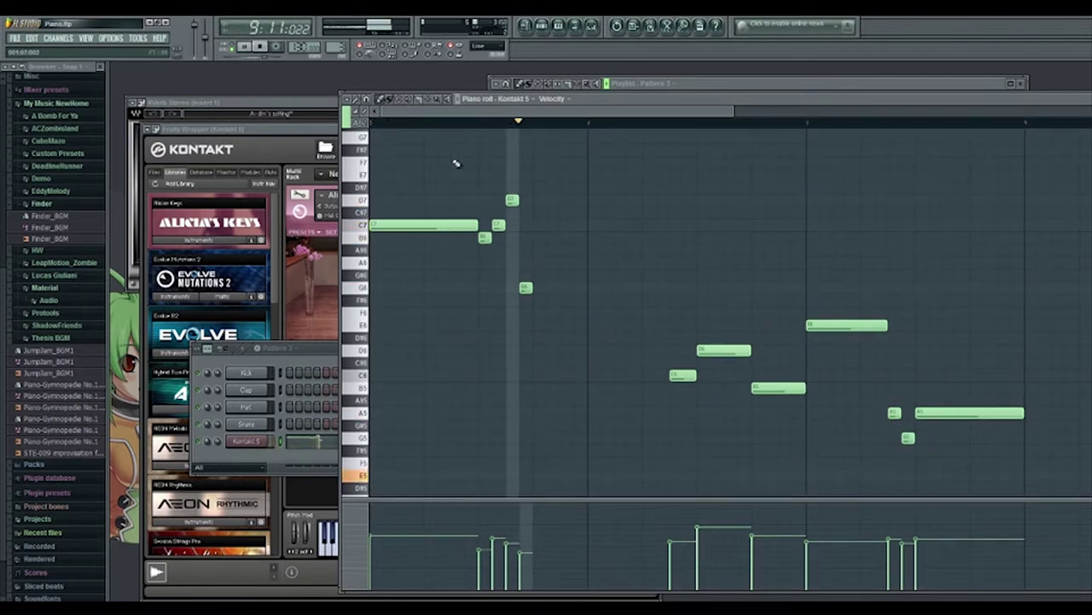
{"action": "key", "text": "space"}
Step: Raise the three notes in bar 2 of Pattern 3 to C7, D7 and B6
{"action": "left_click_drag", "start_coordinate": [675, 376], "coordinate": [679, 219]}
{"action": "left_click_drag", "start_coordinate": [722, 350], "coordinate": [718, 206]}
{"action": "left_click_drag", "start_coordinate": [773, 388], "coordinate": [777, 237]}
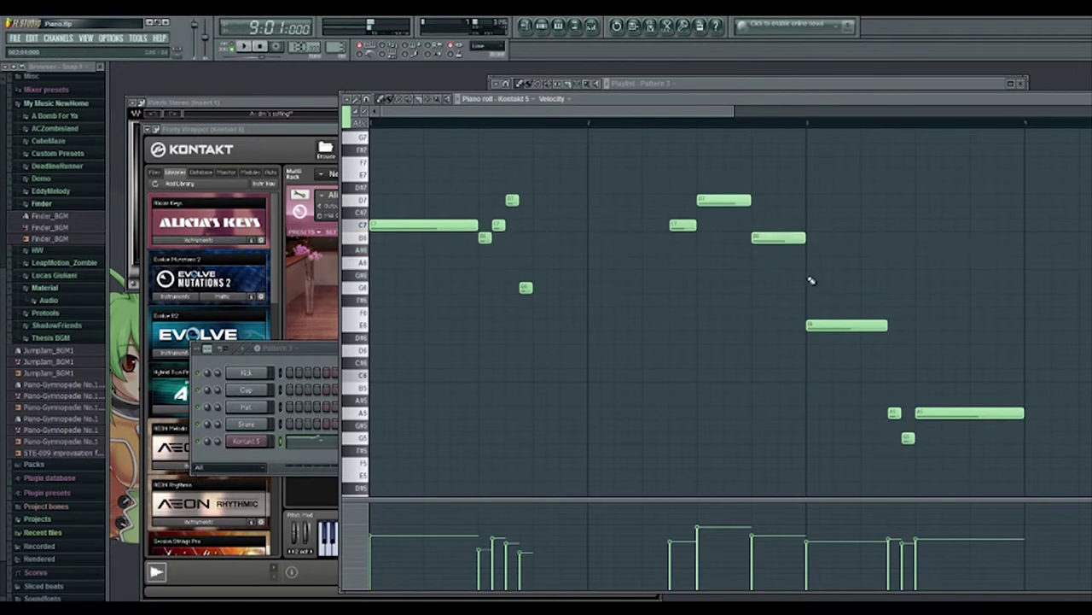
{"action": "scroll", "coordinate": [845, 325], "scroll_direction": "up", "scroll_amount": 2}
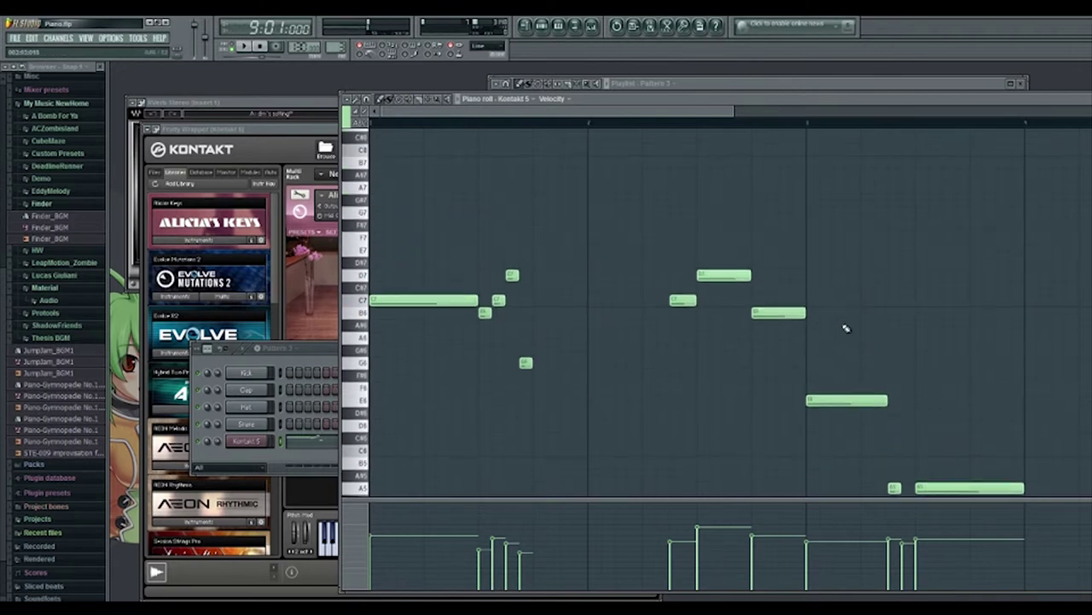
{"action": "scroll", "coordinate": [744, 273], "scroll_direction": "down", "scroll_amount": 1}
{"action": "mouse_move", "coordinate": [678, 262]}
{"action": "left_mouse_down"}
{"action": "mouse_move", "coordinate": [679, 291]}
{"action": "mouse_move", "coordinate": [683, 273]}
{"action": "left_mouse_up"}
{"action": "key", "text": "space"}
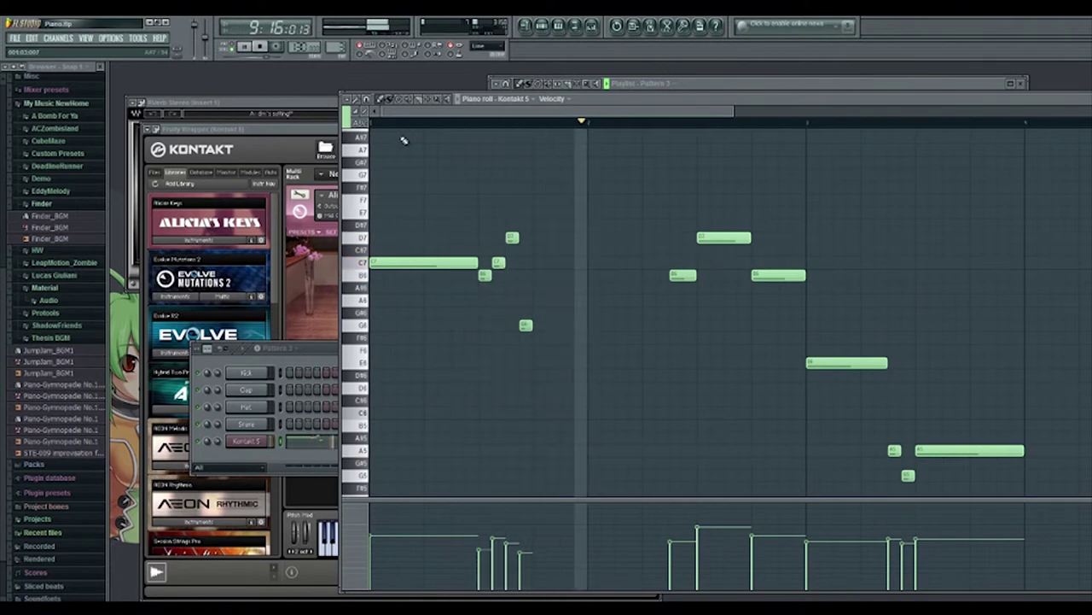
{"action": "key", "text": "space"}
{"action": "left_click_drag", "start_coordinate": [682, 275], "coordinate": [688, 262]}
Step: Play the pattern from just before the C7 note in bar 2 to check that passage
{"action": "left_click", "coordinate": [663, 121]}
{"action": "key", "text": "space"}
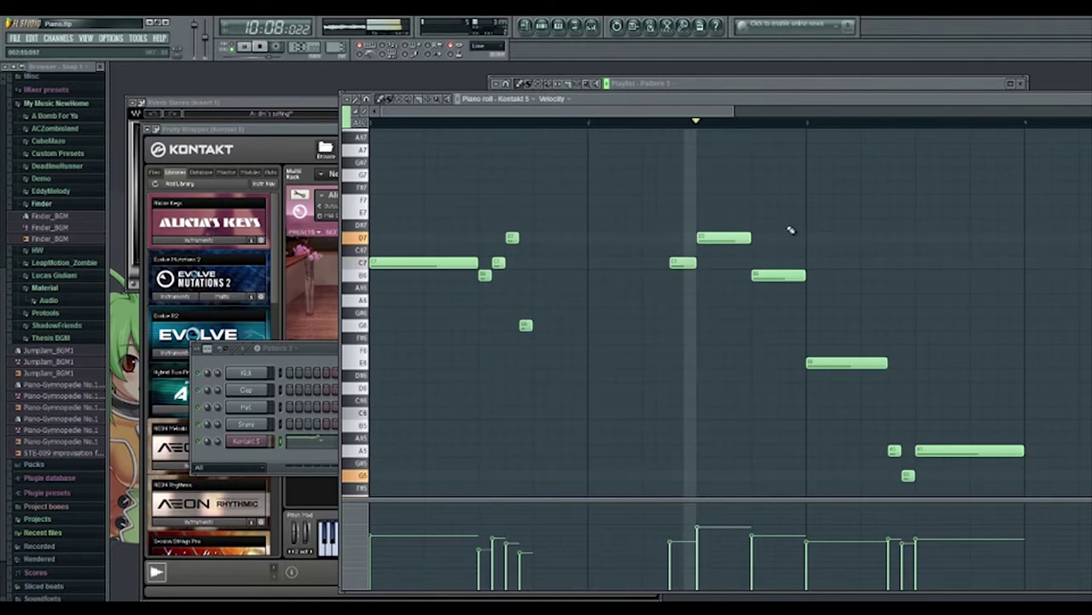
{"action": "key", "text": "space"}
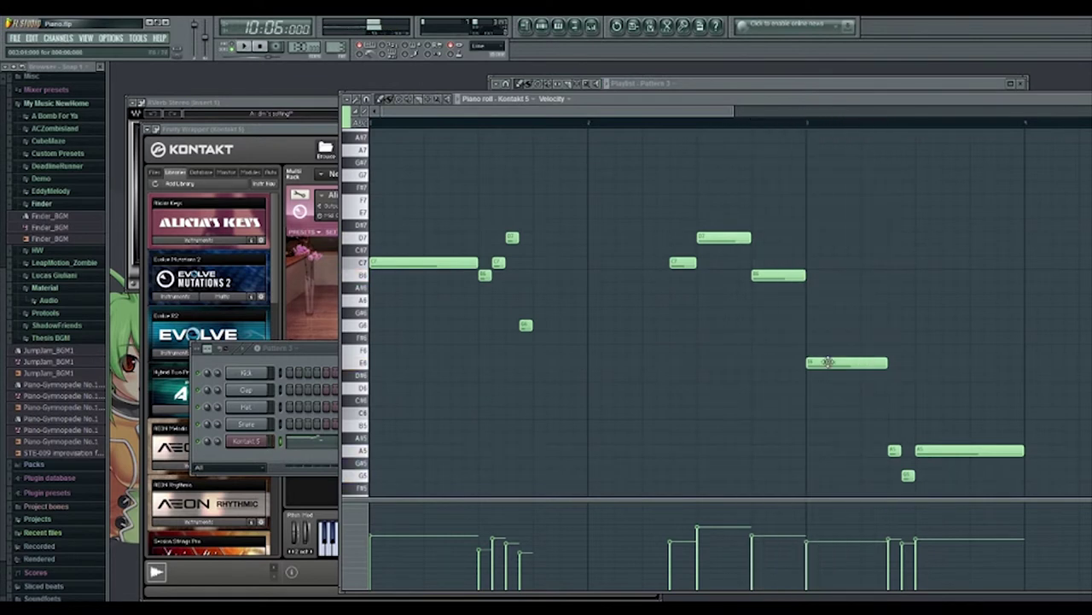
Step: Raise the four notes in bar 3 of Pattern 3 to E7, C7, B6 and A6
{"action": "left_click_drag", "start_coordinate": [828, 364], "coordinate": [833, 213]}
{"action": "left_click_drag", "start_coordinate": [893, 451], "coordinate": [893, 262]}
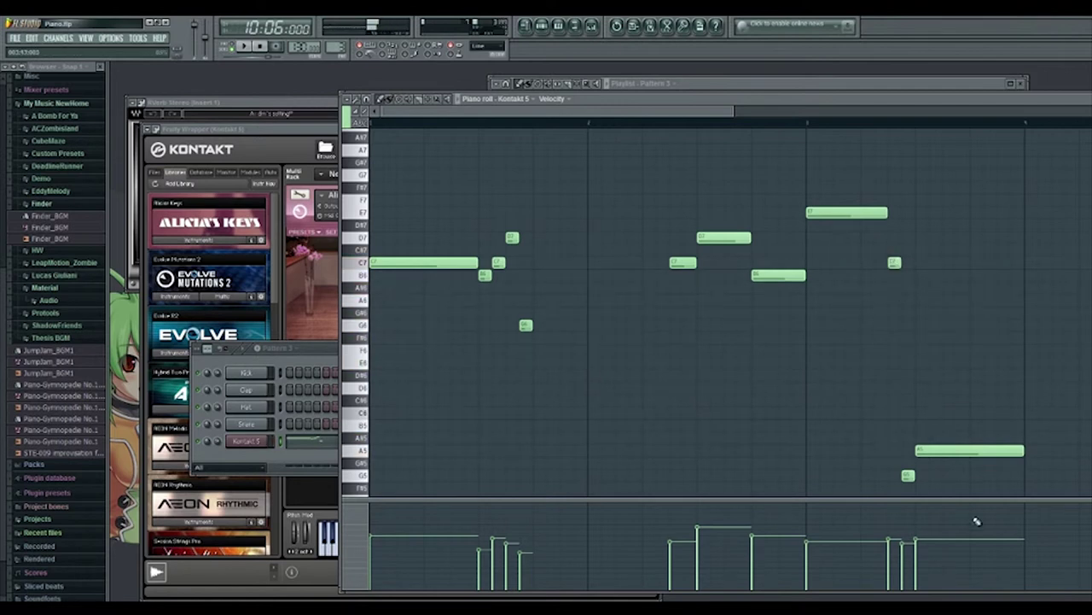
{"action": "left_click", "coordinate": [906, 475]}
{"action": "left_click_drag", "start_coordinate": [907, 475], "coordinate": [902, 270]}
{"action": "left_click_drag", "start_coordinate": [945, 452], "coordinate": [946, 304]}
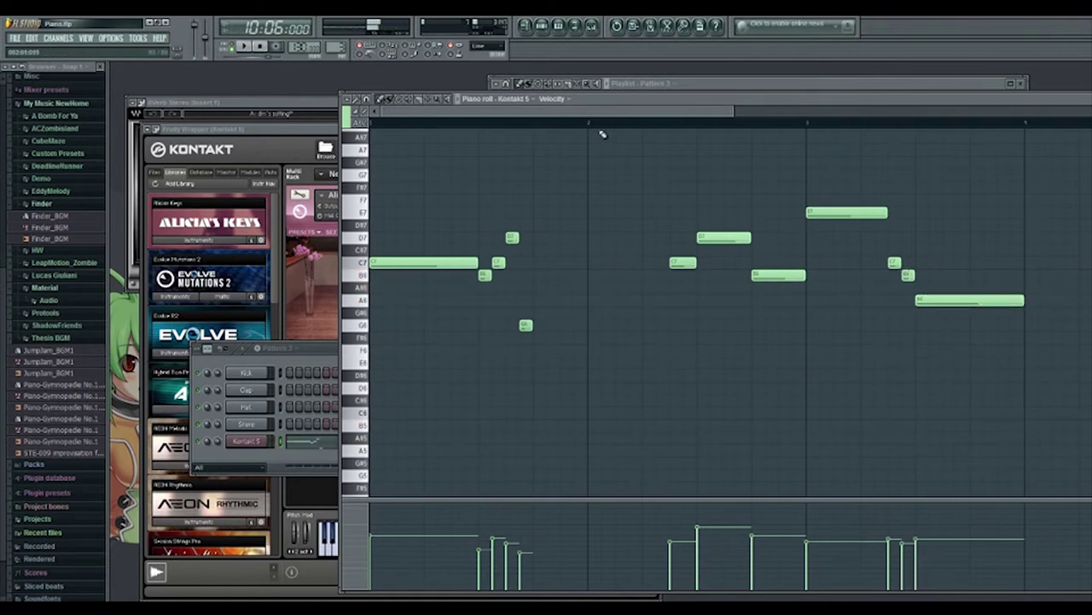
Step: Fill bar 4 with a half-bar F6 note followed by four short descending notes: E6, D6, C6 and B5
{"action": "scroll", "coordinate": [614, 128], "scroll_direction": "right", "scroll_amount": 5}
{"action": "mouse_move", "coordinate": [687, 358]}
{"action": "left_mouse_down"}
{"action": "mouse_move", "coordinate": [687, 369]}
{"action": "mouse_move", "coordinate": [687, 356]}
{"action": "left_mouse_up"}
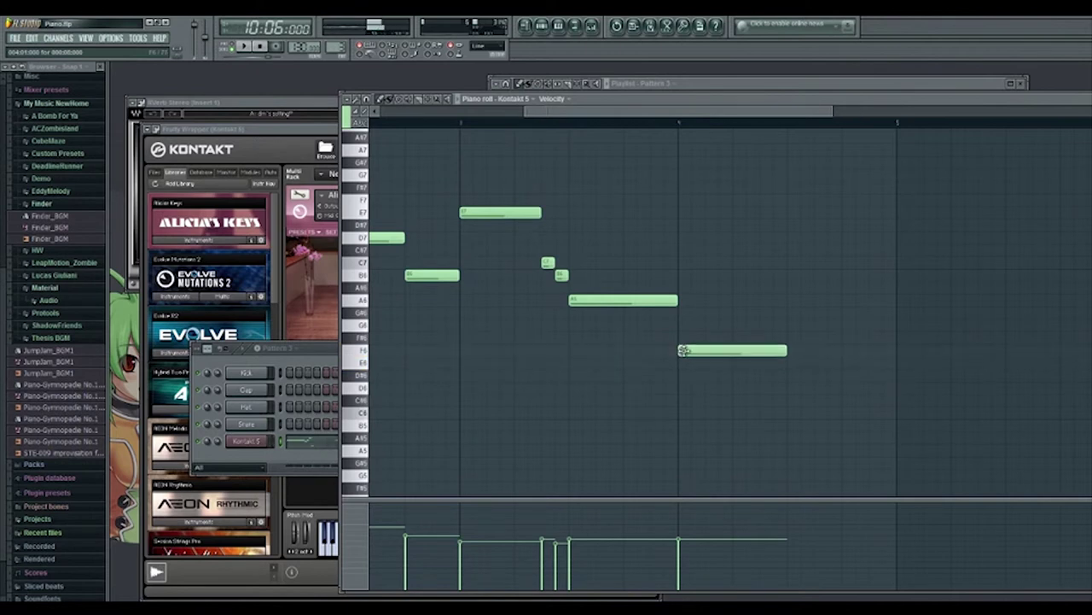
{"action": "left_click", "coordinate": [793, 372]}
{"action": "left_click_drag", "start_coordinate": [898, 364], "coordinate": [815, 365]}
{"action": "left_click", "coordinate": [820, 389]}
{"action": "left_click", "coordinate": [844, 414]}
{"action": "left_click", "coordinate": [867, 437]}
{"action": "left_click_drag", "start_coordinate": [869, 427], "coordinate": [869, 424]}
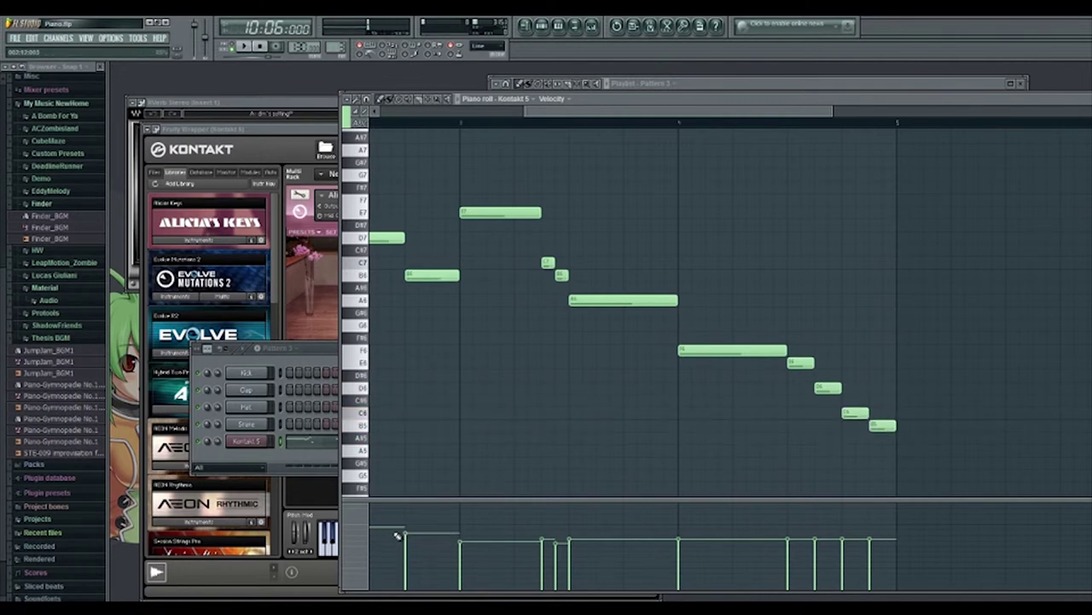
Step: Slightly raise the velocities of bar 3's last three notes and the F6, and taper those of the four closing notes downward
{"action": "scroll", "coordinate": [621, 122], "scroll_direction": "up", "scroll_amount": 2}
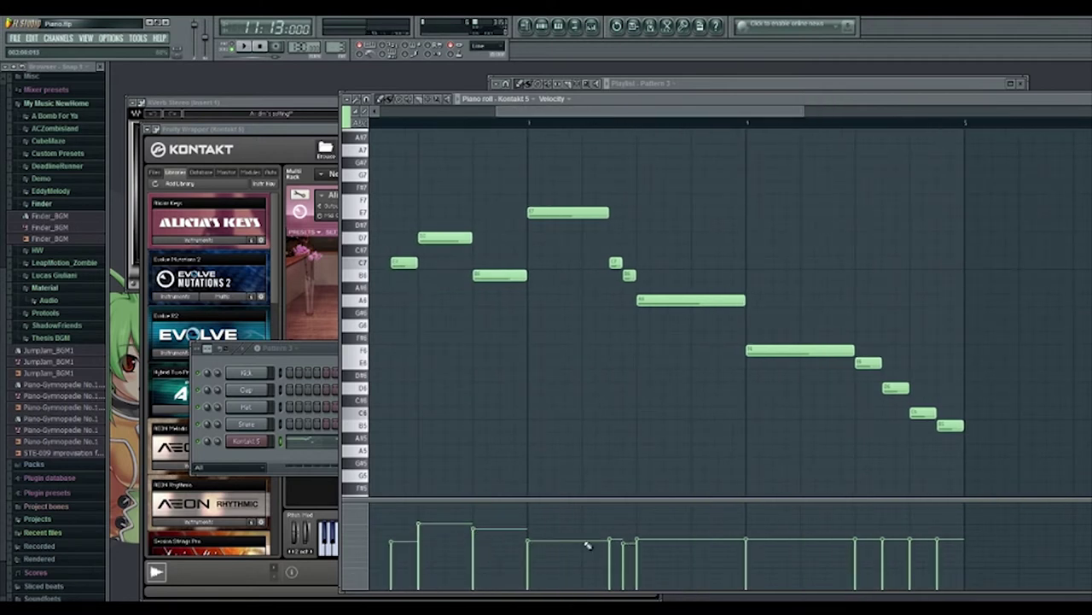
{"action": "left_click_drag", "start_coordinate": [625, 543], "coordinate": [645, 539]}
{"action": "mouse_move", "coordinate": [724, 540]}
{"action": "left_mouse_down"}
{"action": "mouse_move", "coordinate": [832, 530]}
{"action": "mouse_move", "coordinate": [941, 561]}
{"action": "left_mouse_up"}
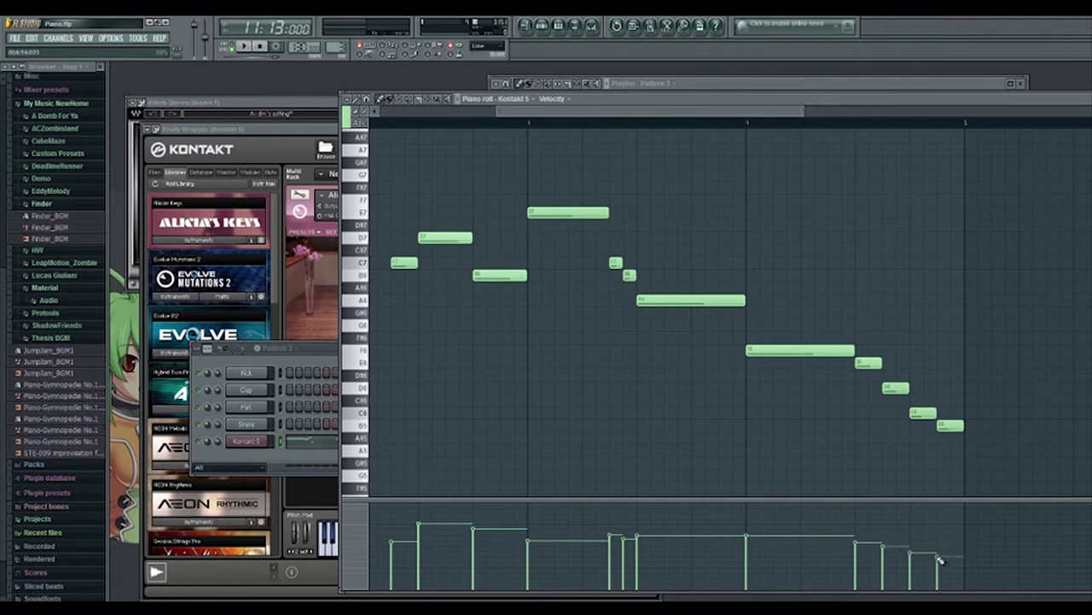
Step: Bring the playlist to the front, return the playhead to bar 1 and reposition the playlist window beside the channel rack
{"action": "left_click", "coordinate": [777, 85]}
{"action": "left_click", "coordinate": [416, 125]}
{"action": "scroll", "coordinate": [432, 118], "scroll_direction": "down", "scroll_amount": 3}
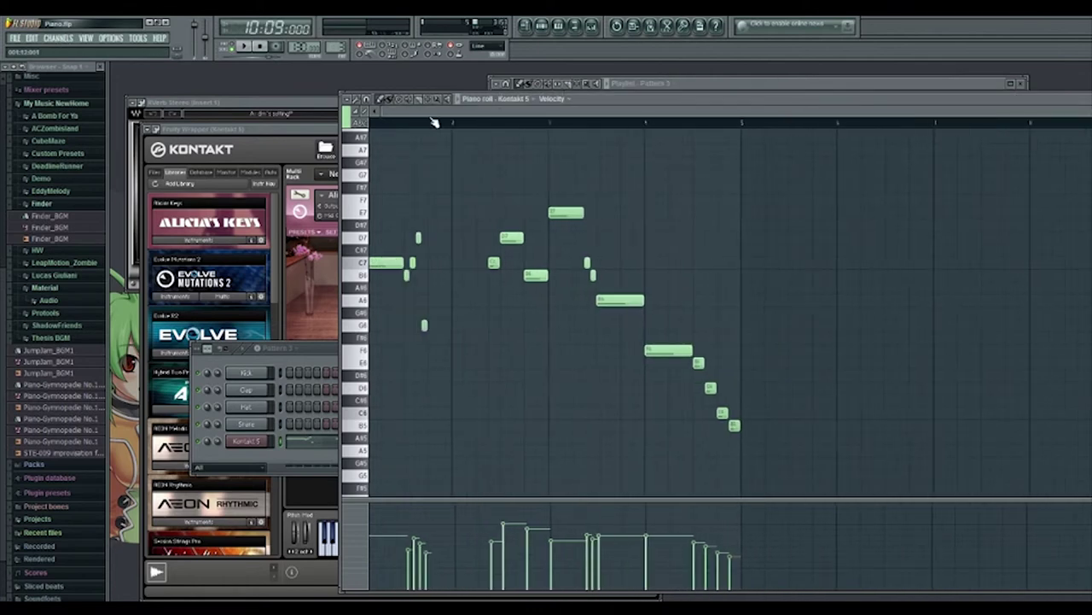
{"action": "left_click", "coordinate": [689, 84]}
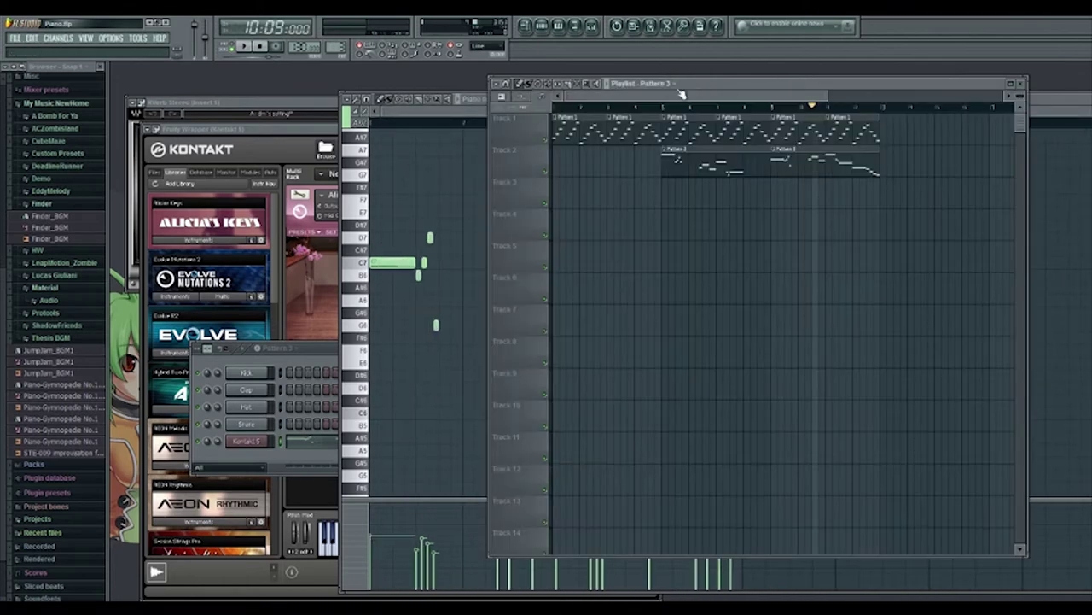
{"action": "left_click", "coordinate": [559, 107]}
{"action": "scroll", "coordinate": [560, 108], "scroll_direction": "up", "scroll_amount": 2}
{"action": "left_click_drag", "start_coordinate": [738, 88], "coordinate": [629, 97]}
Step: Show the mixer and open the master track's PAZ Analyzer Stereo over the lower part of the playlist
{"action": "left_click", "coordinate": [574, 26]}
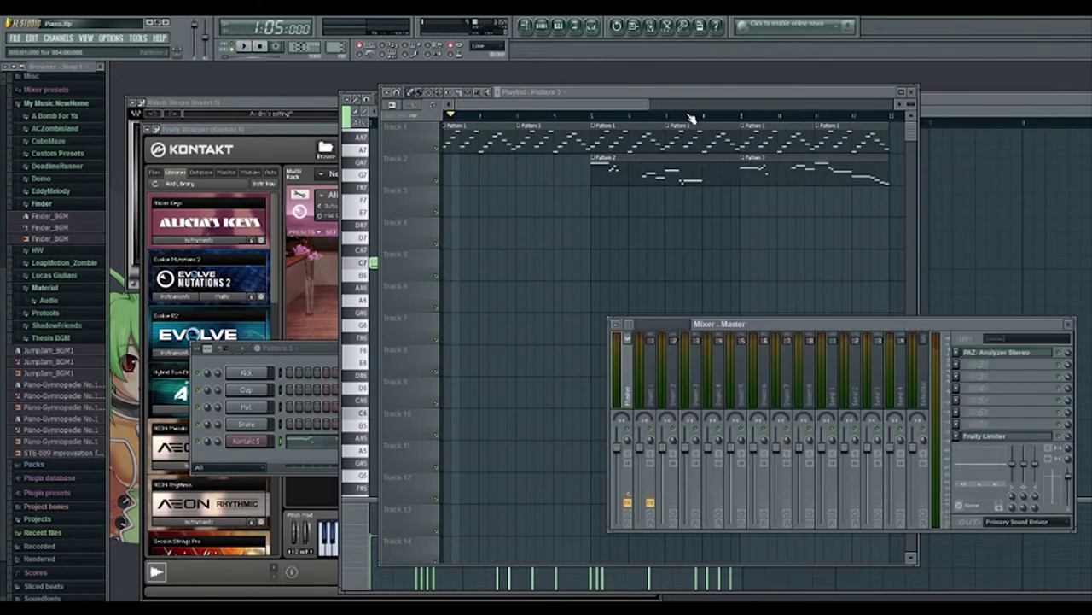
{"action": "left_click", "coordinate": [990, 351]}
{"action": "left_click_drag", "start_coordinate": [837, 273], "coordinate": [711, 290]}
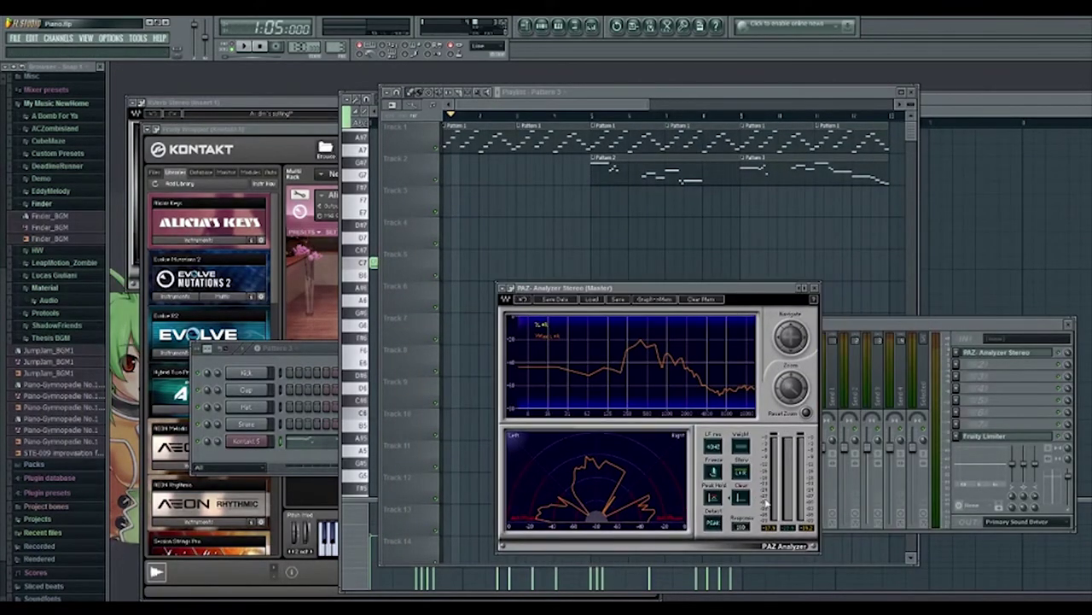
Step: Play the arrangement from the start of bar 1 and watch the output in the master's PAZ Analyzer
{"action": "left_click", "coordinate": [448, 117]}
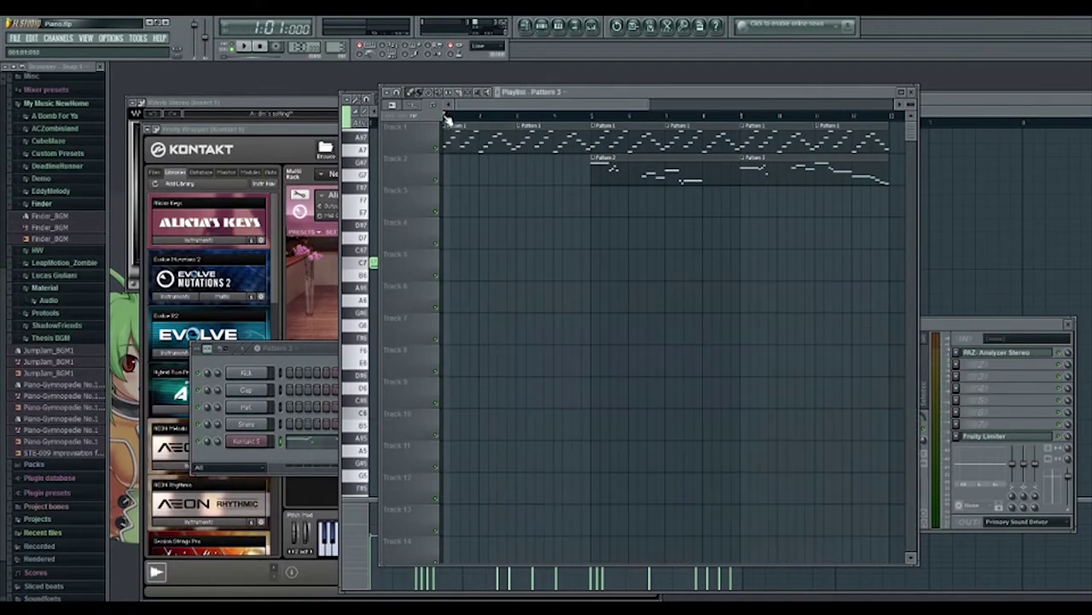
{"action": "key", "text": "space"}
{"action": "left_click", "coordinate": [990, 363]}
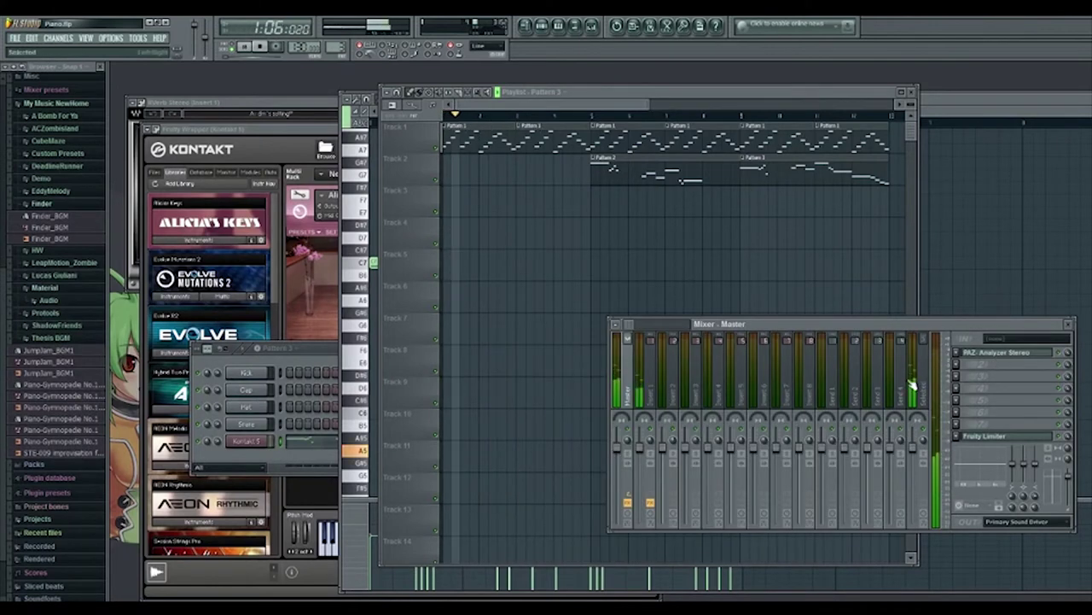
{"action": "left_click", "coordinate": [1004, 357]}
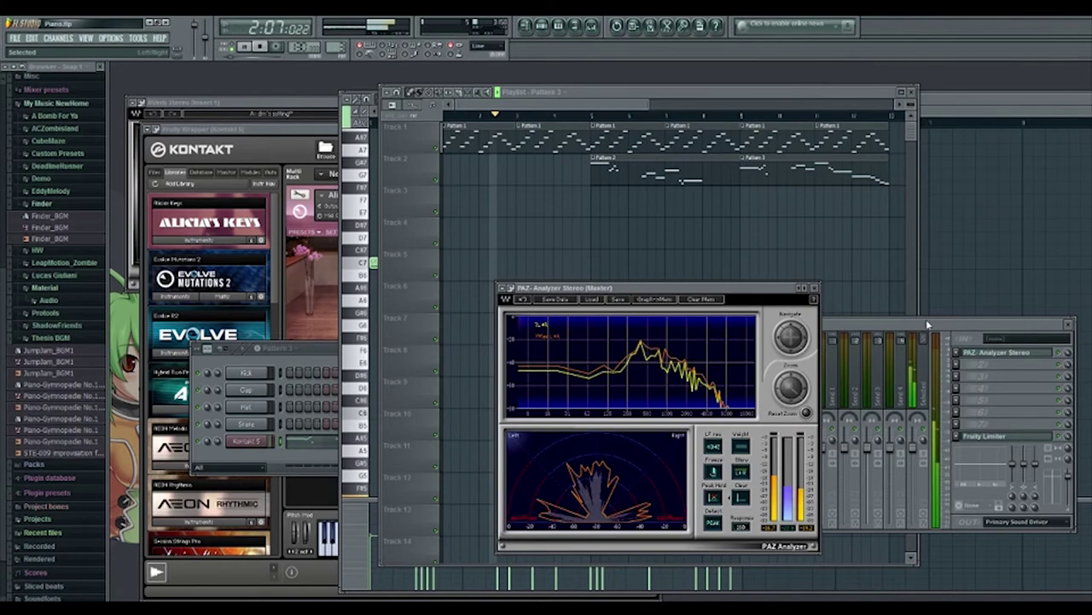